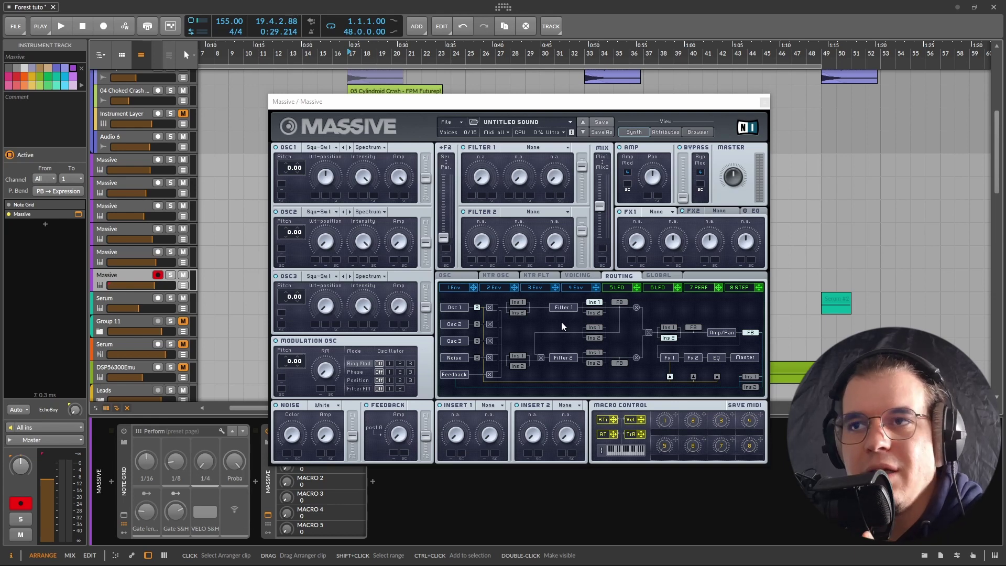
Inspect OSC1's wavetable list and mode menu, leaving the oscillator in Spectrum mode.
left_click(331, 149)
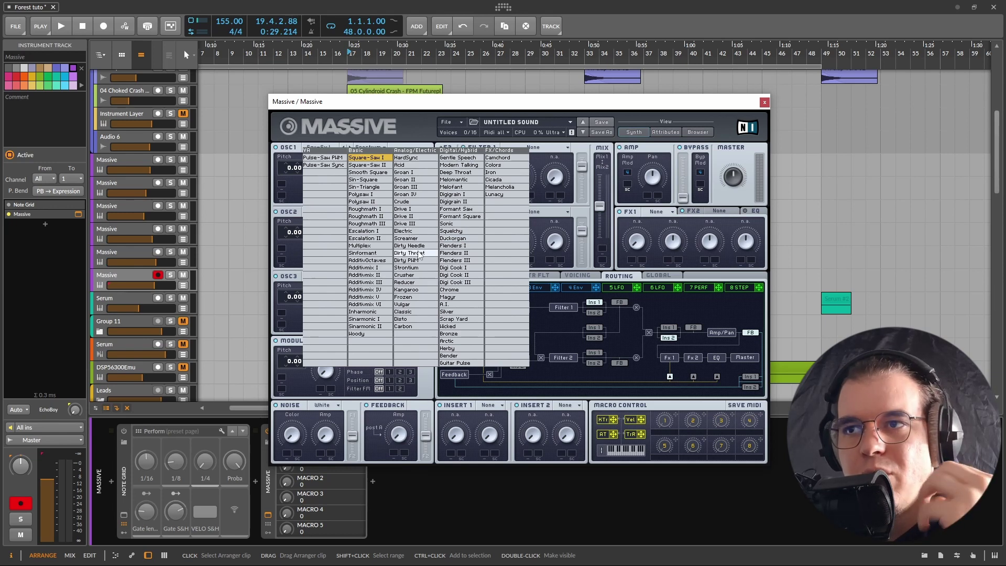
left_click(338, 196)
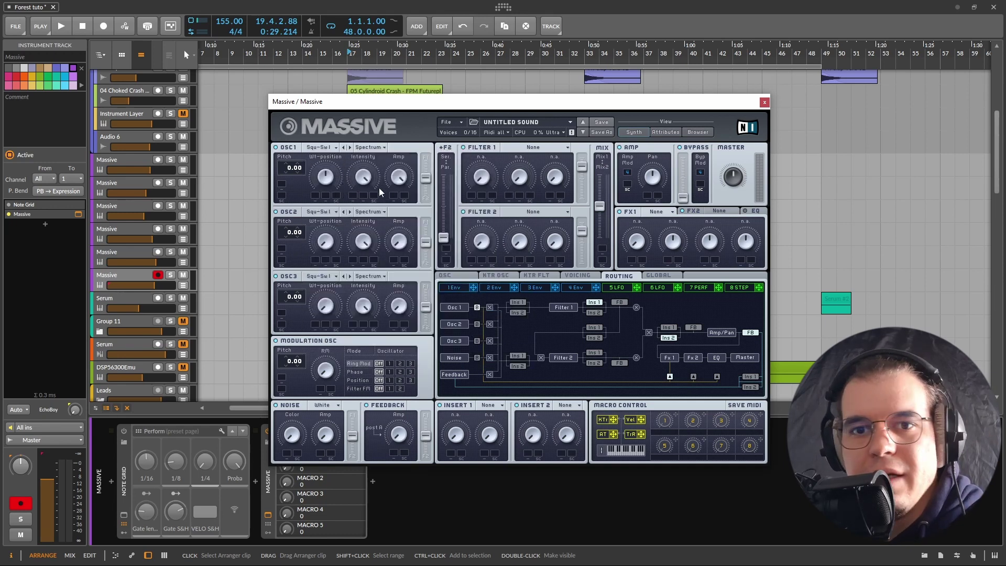
left_click(370, 147)
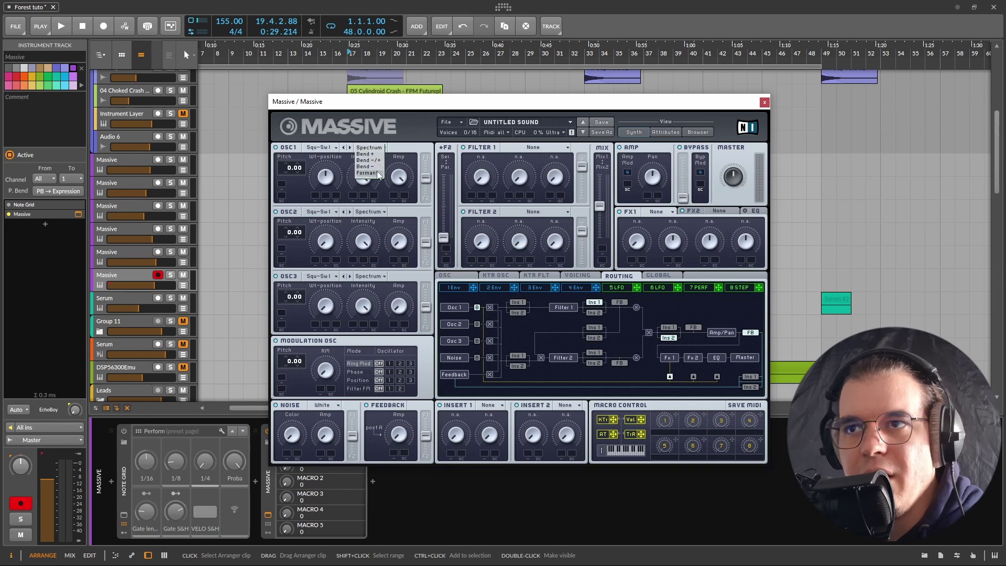
left_click(400, 143)
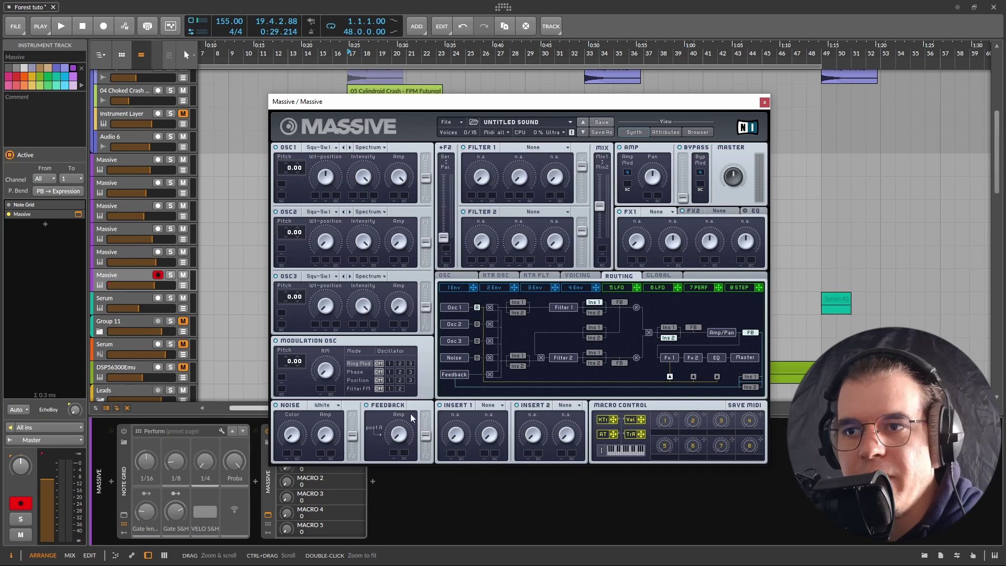
Try Ring Mod, Phase and Position targets in the Modulation OSC, then set all three Off.
left_click(389, 364)
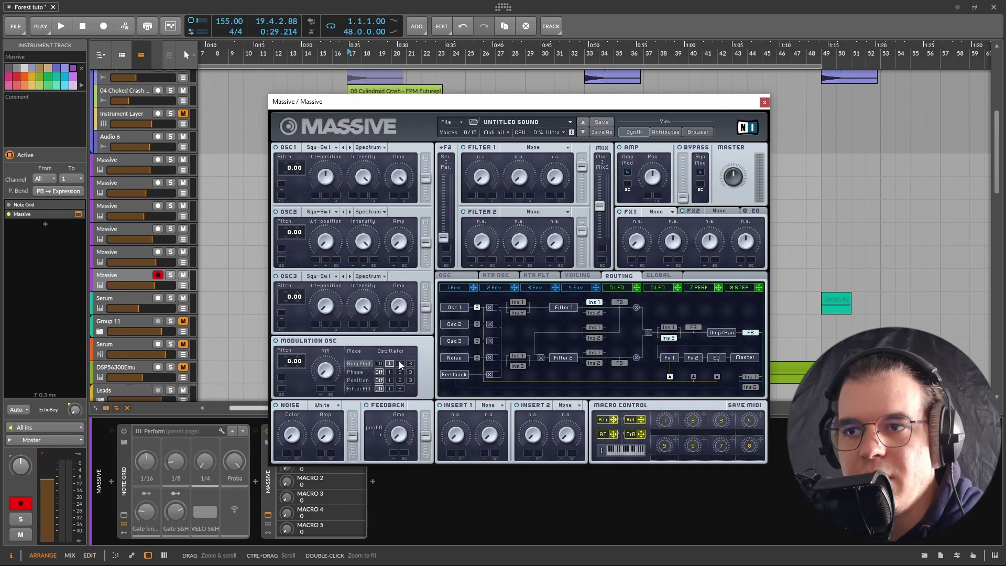
left_click(400, 363)
left_click(389, 372)
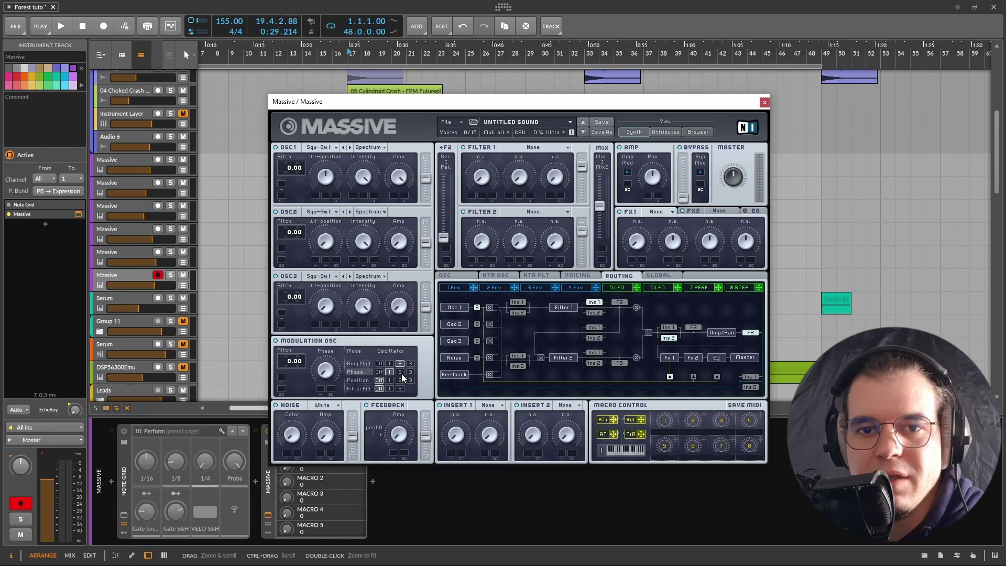
left_click(410, 372)
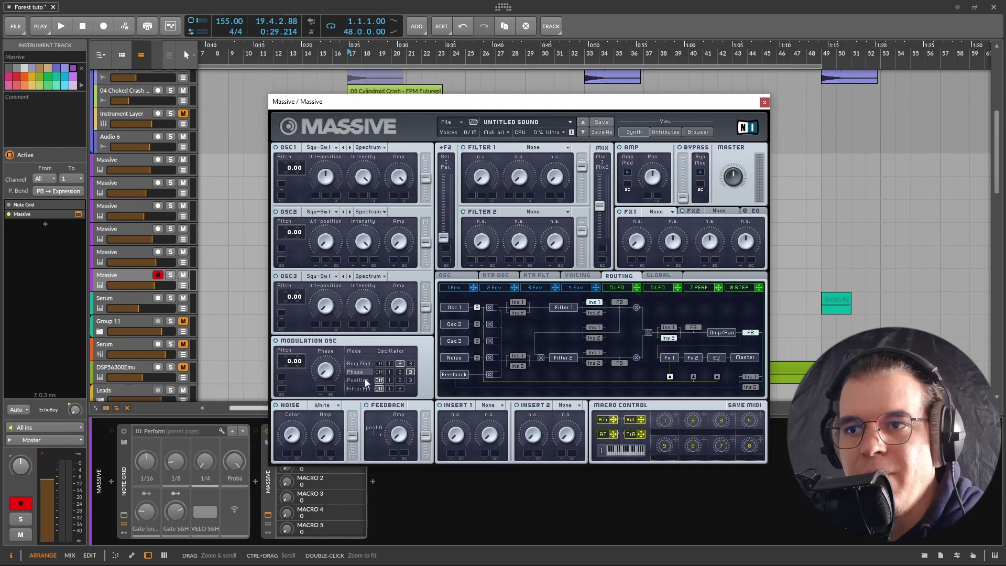
left_click(390, 381)
left_click(381, 380)
left_click(379, 372)
left_click(380, 364)
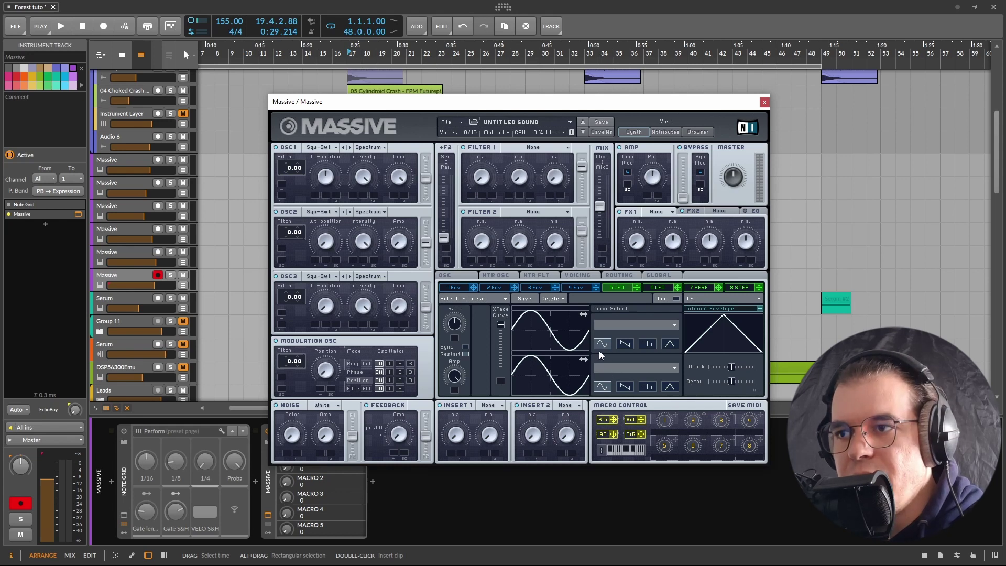
Set LFO 5's first curve to Random Steps 2 and raise XFade Curve to maximum.
left_click(636, 325)
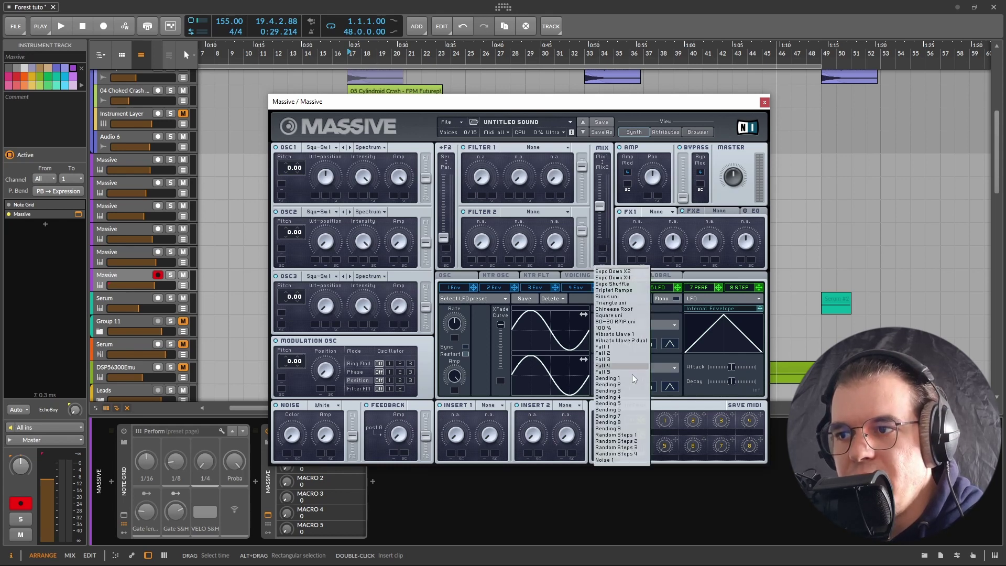
left_click(626, 441)
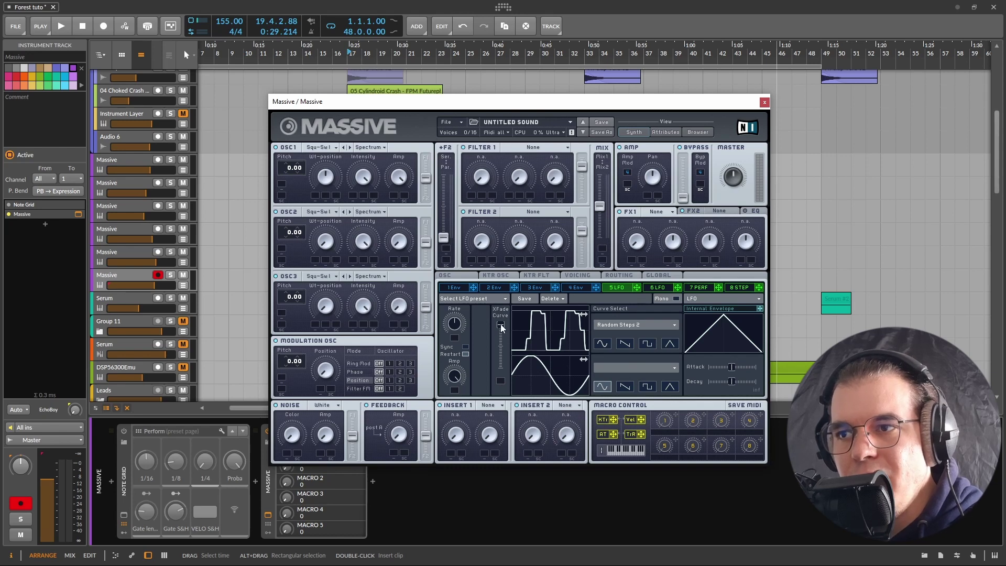
left_click_drag(500, 325, 511, 390)
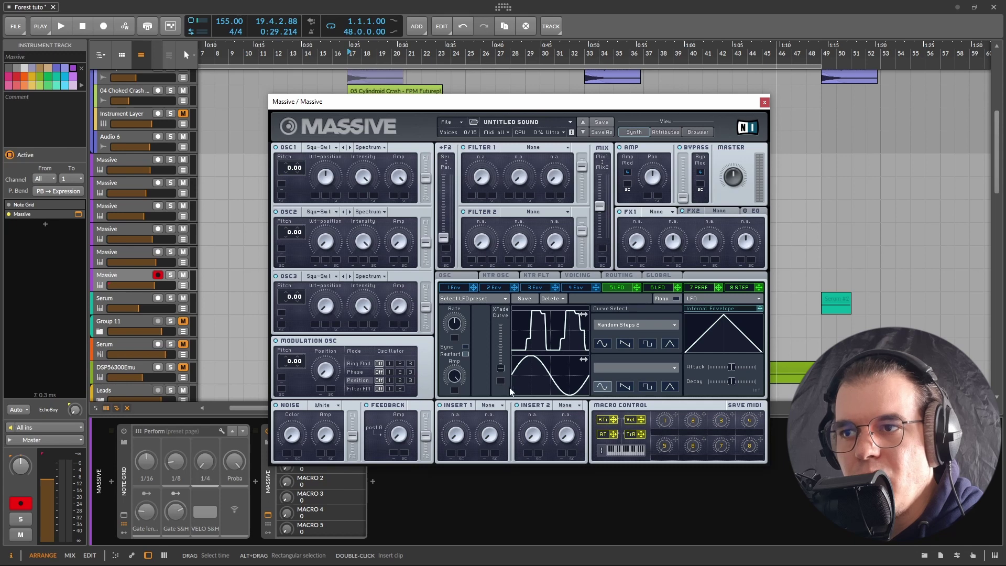
left_click(500, 343)
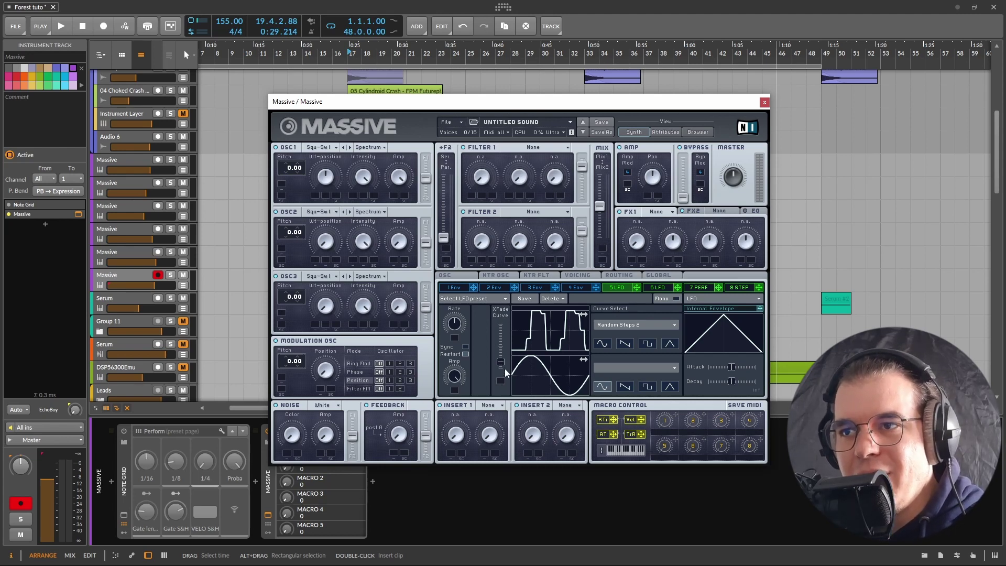
left_click_drag(504, 372, 507, 313)
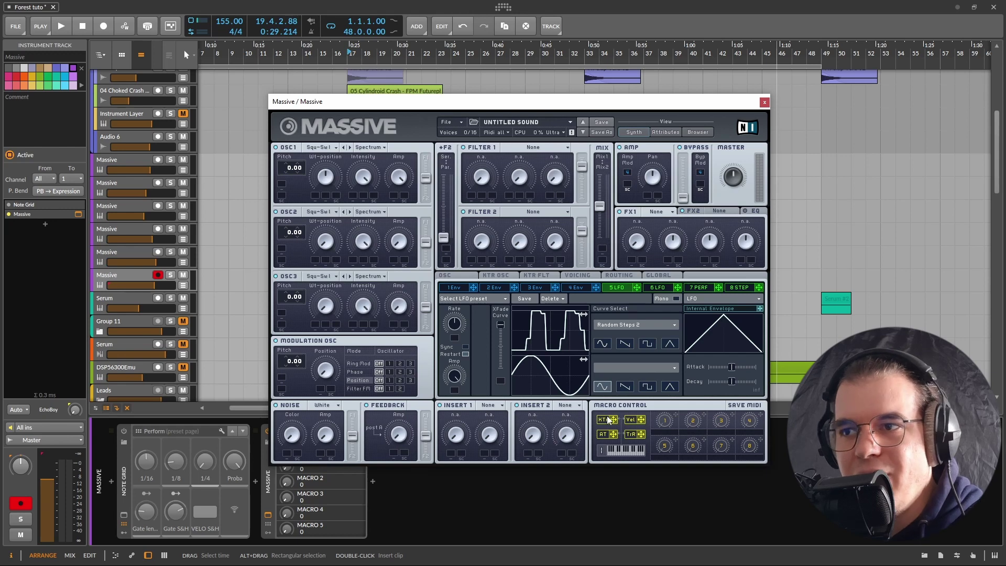
Set the second curve to Bending 8 and lower the crossfade curve partway.
left_click(637, 372)
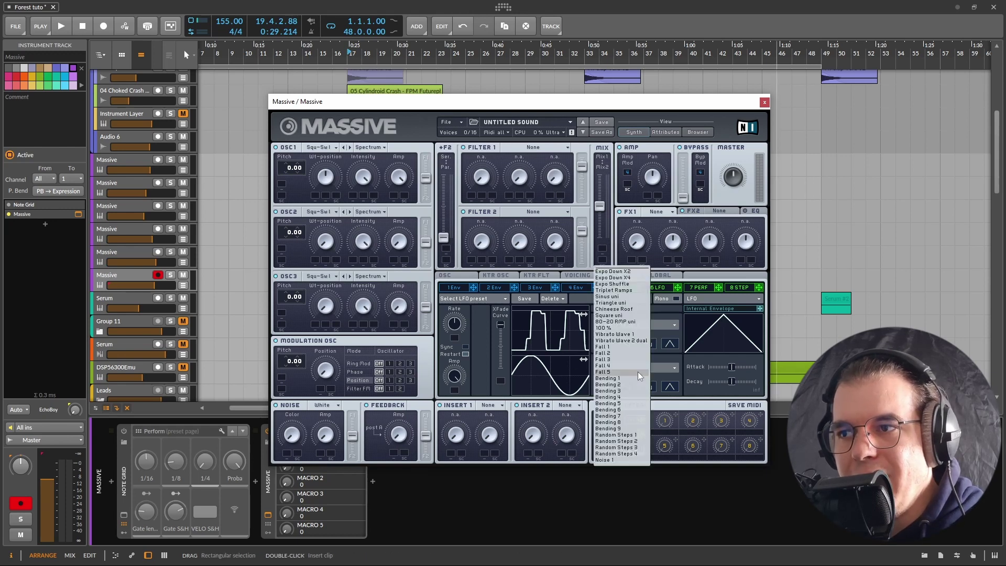
left_click(638, 427)
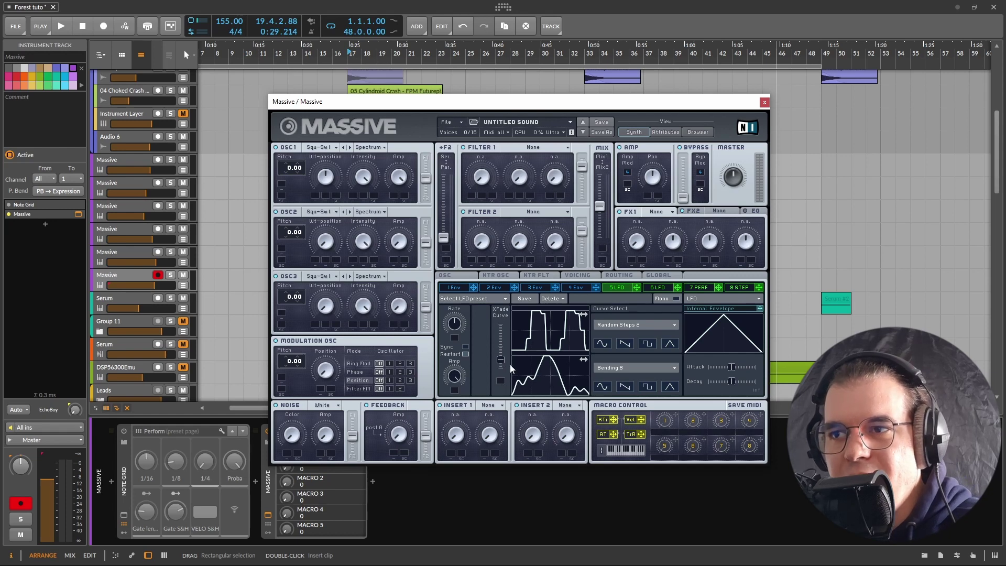
left_click_drag(513, 361, 513, 343)
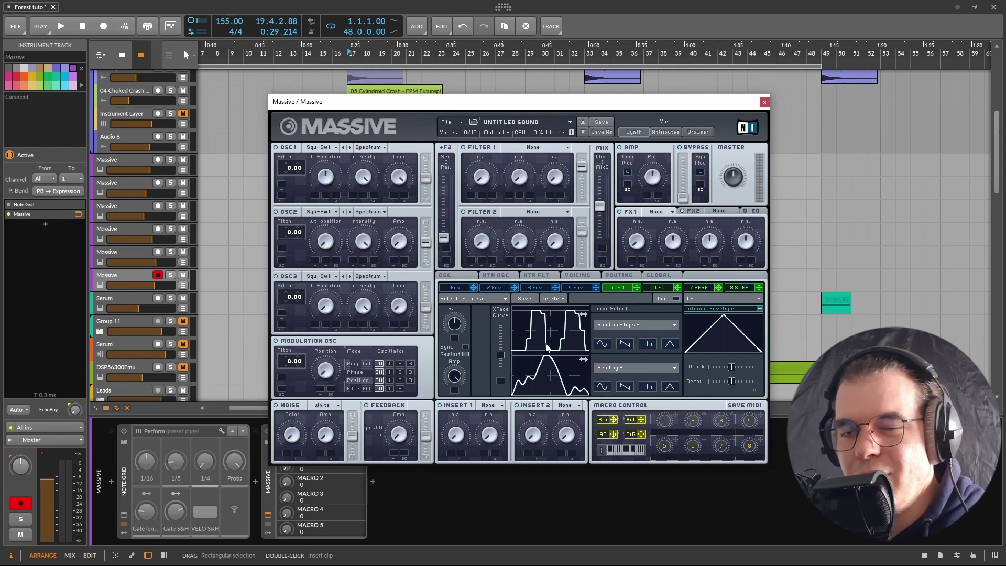
Try slot 5 as Performer, then as a Stepper with varied heights for steps 5–16.
left_click(713, 299)
left_click(699, 304)
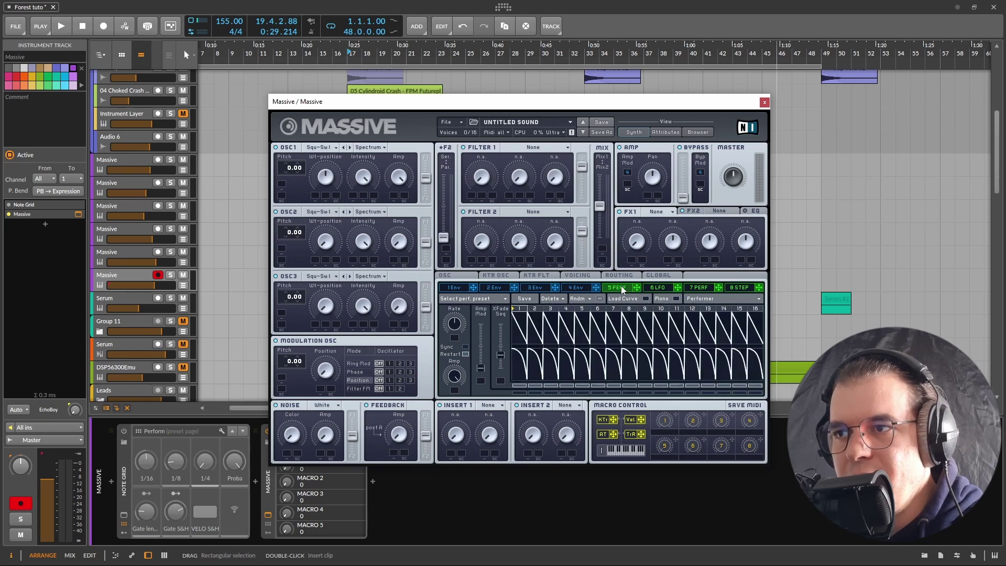
left_click(686, 298)
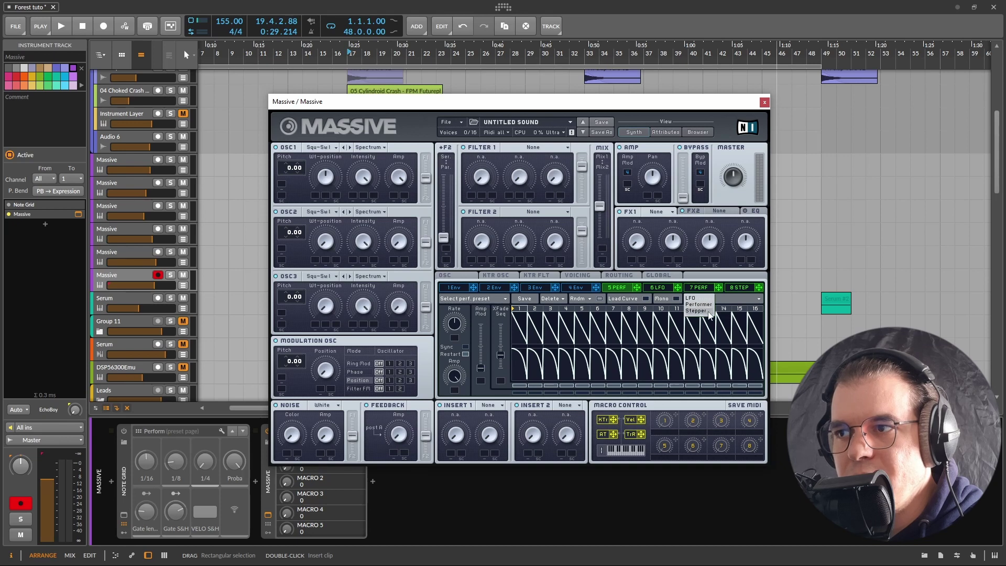
left_click(697, 311)
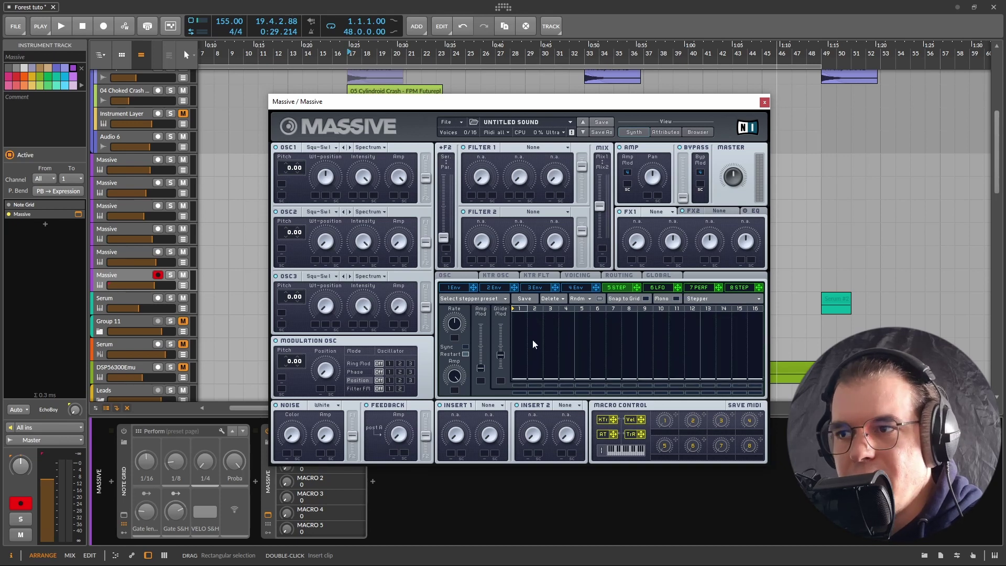
mouse_move(581, 365)
left_mouse_down()
mouse_move(706, 314)
mouse_move(757, 336)
left_mouse_up()
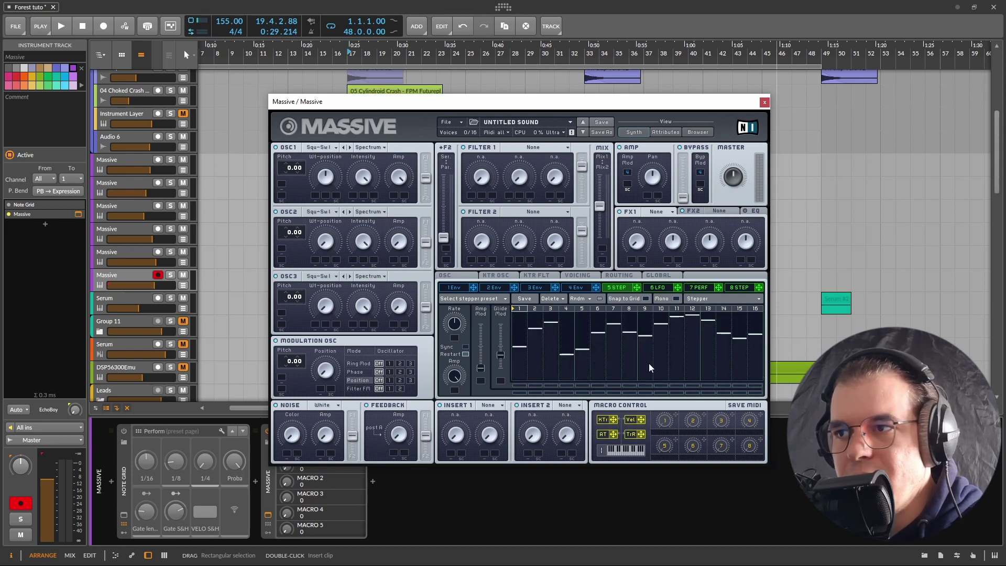
Switch slot 5 back to Performer and lower its XFade Seq slider.
left_click(718, 298)
left_click(702, 304)
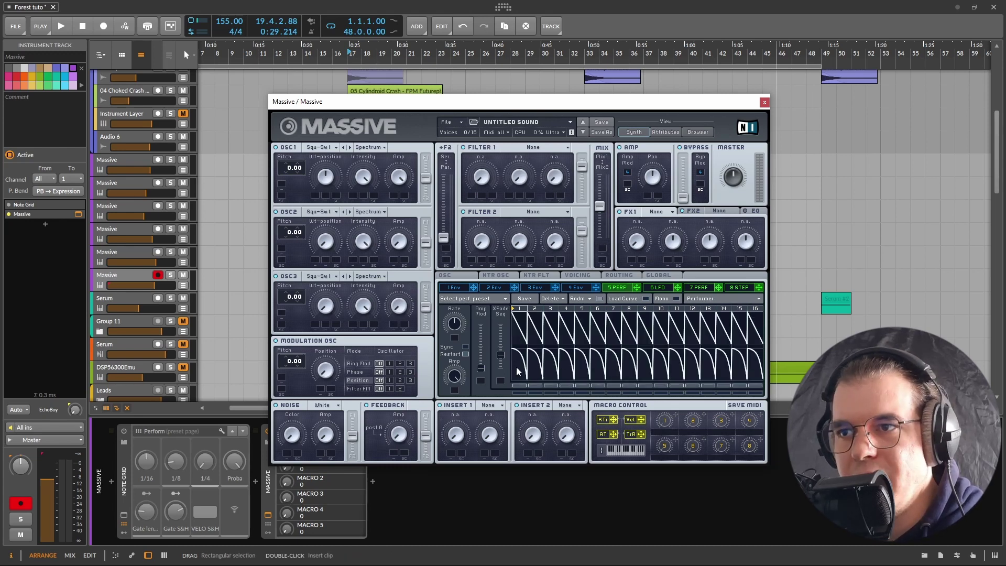
mouse_move(507, 355)
left_mouse_down()
mouse_move(499, 325)
mouse_move(503, 367)
mouse_move(493, 379)
mouse_move(535, 328)
mouse_move(748, 324)
mouse_move(654, 331)
left_mouse_up()
Put a multi-peak curve on Performer step 2, raise step 6 to a full peak, and show 4 Env.
mouse_move(576, 345)
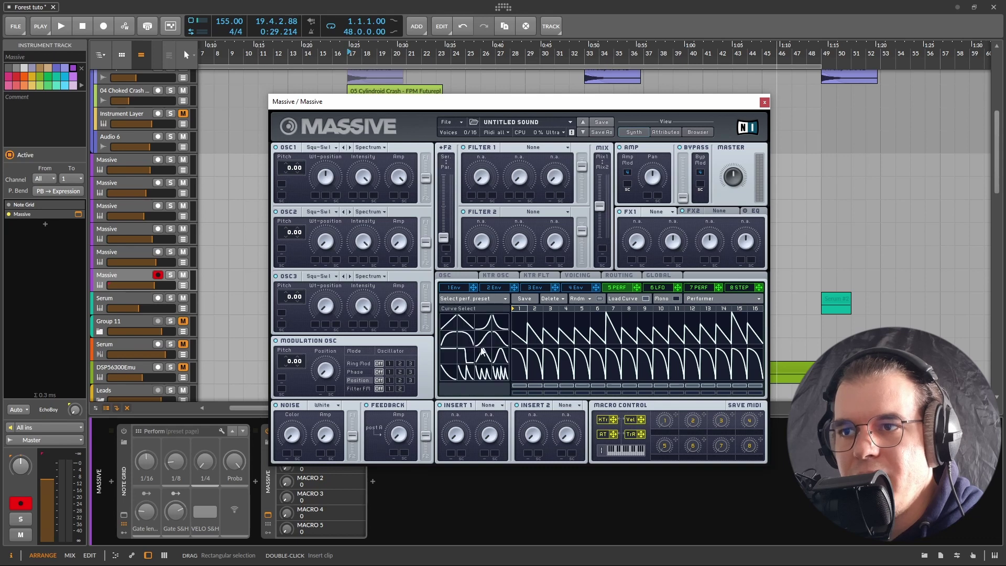
left_click_drag(483, 372, 541, 334)
left_click_drag(603, 343, 593, 321)
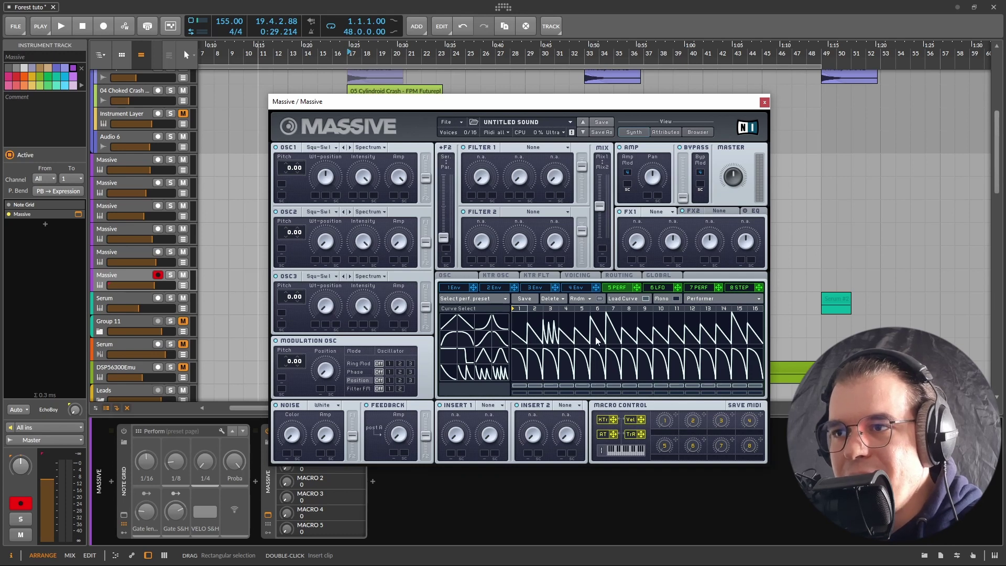
left_click(576, 288)
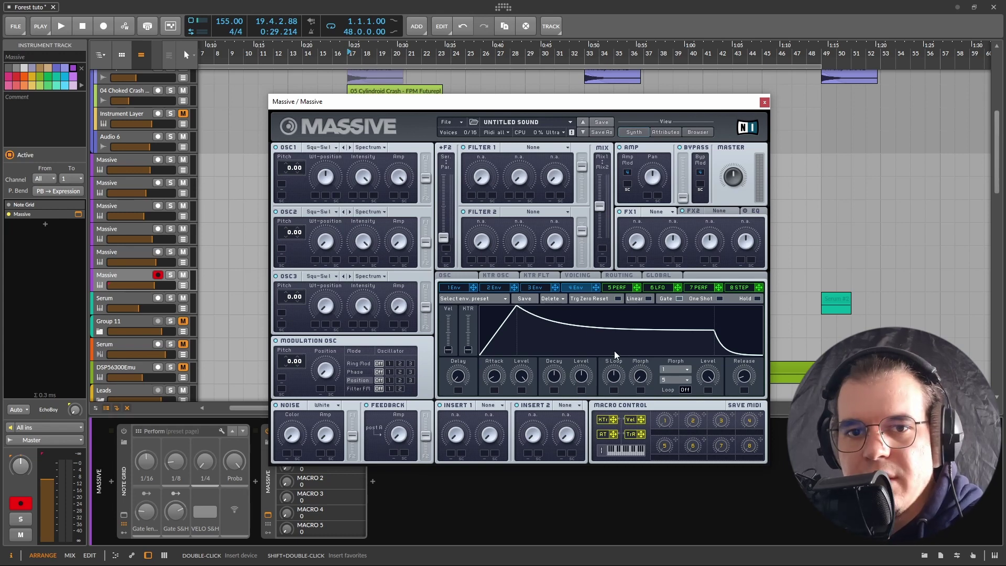
Loop envelope 4 once, lower its decay level slightly, and set morph curves to Curve 1 and 4.
left_click(686, 390)
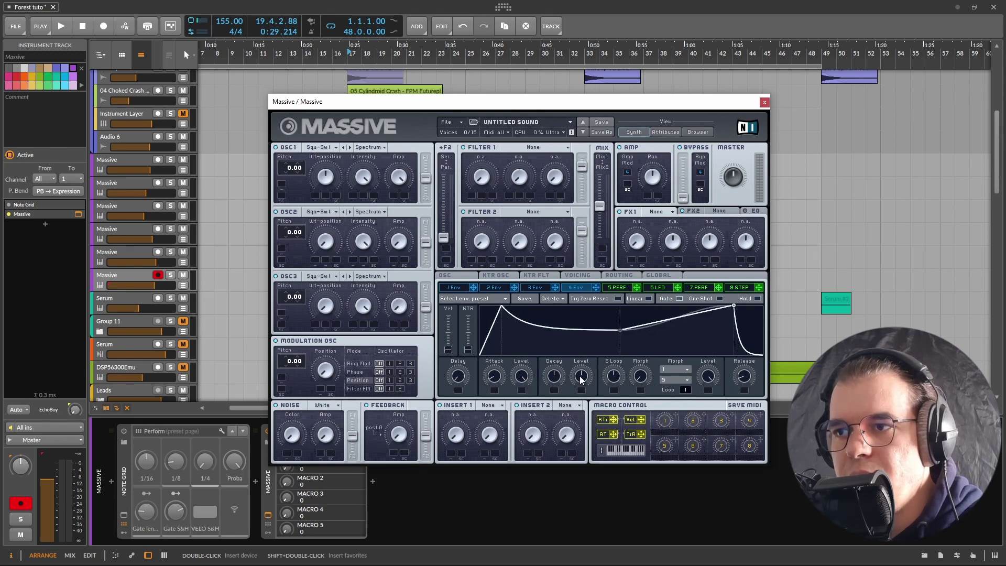
left_click_drag(580, 375, 597, 388)
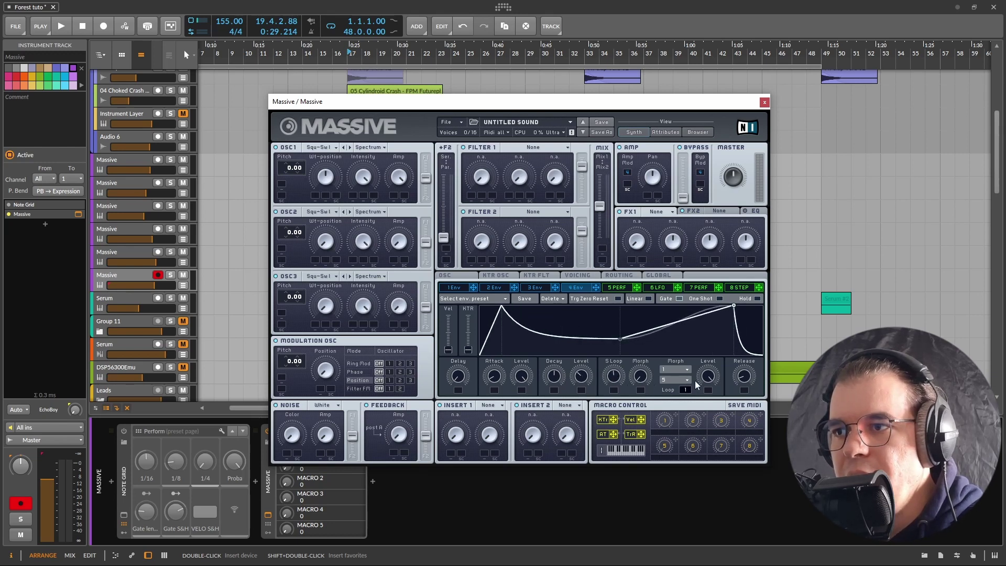
left_click(680, 368)
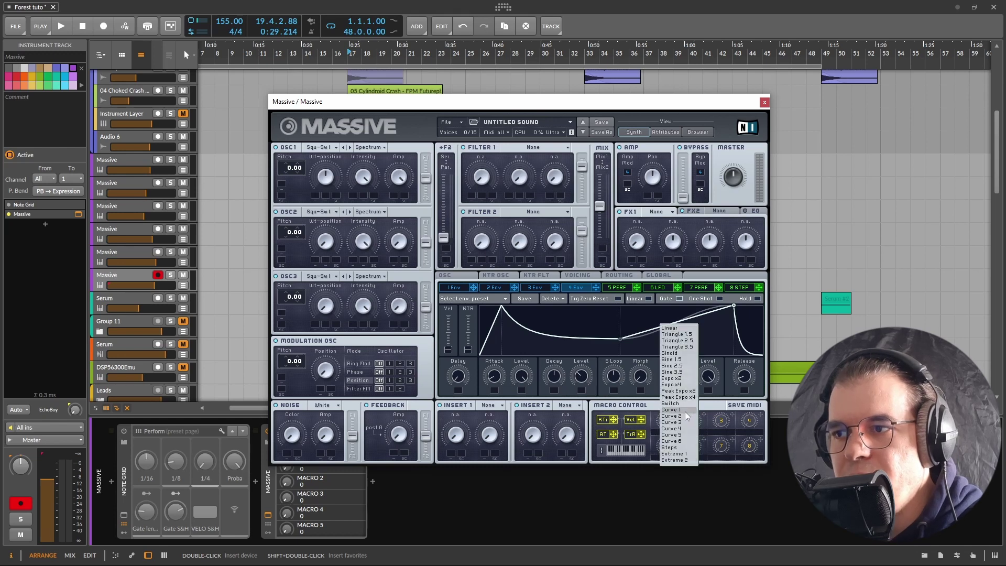
left_click(684, 410)
left_click(674, 370)
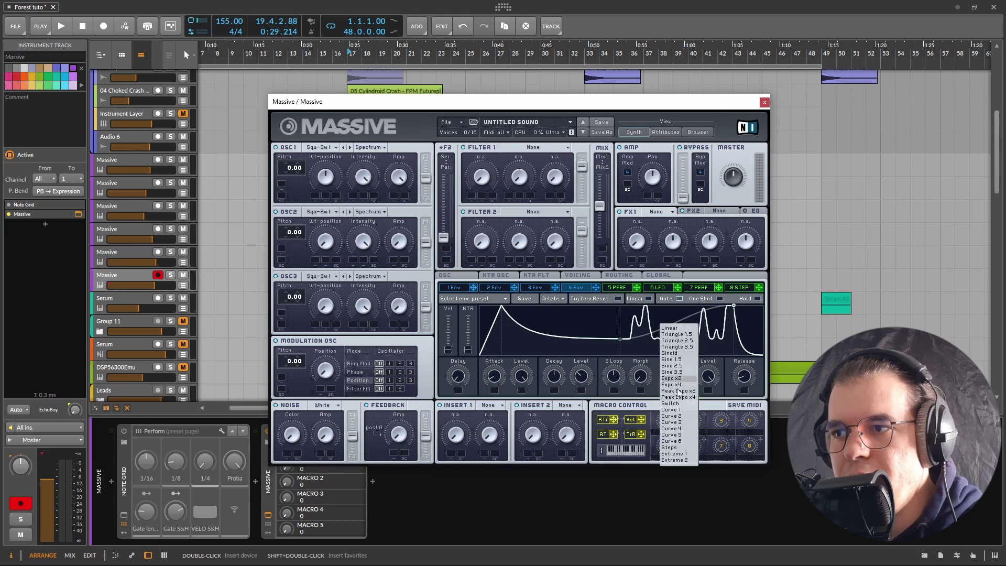
left_click(681, 427)
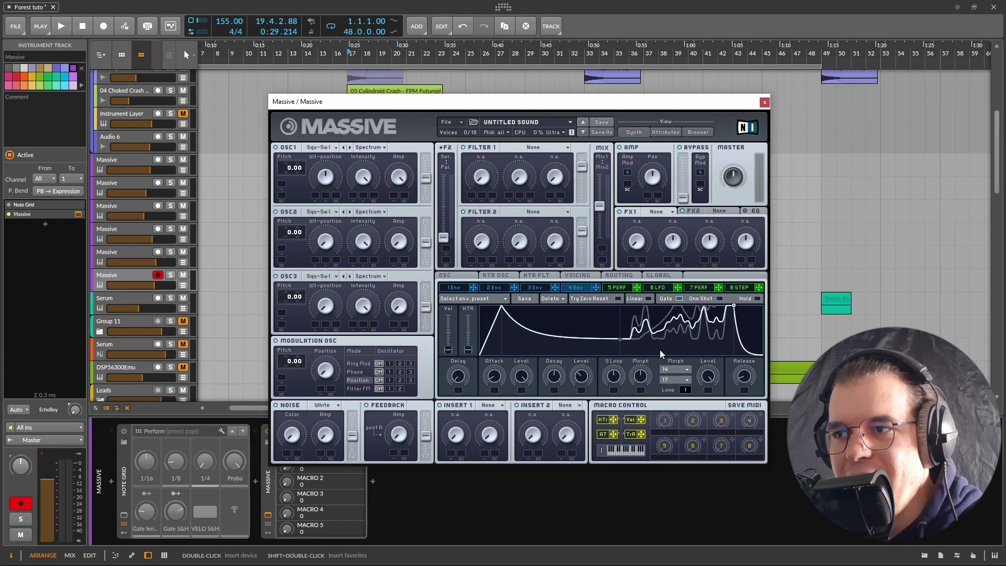
Change the morph curves to 12 and Curve 3 (16), then morph fully to the second shape.
left_click(673, 380)
left_click(687, 444)
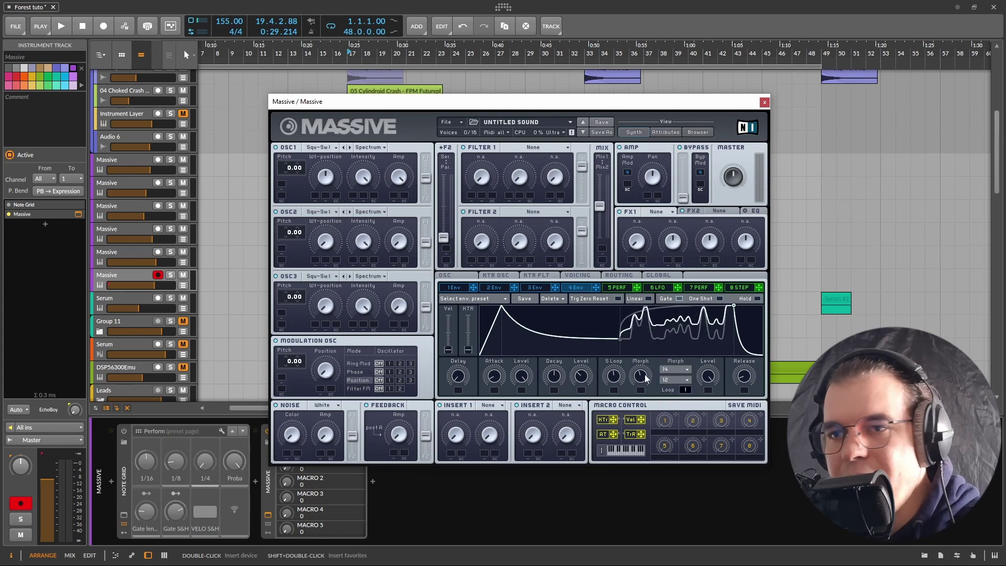
left_click(684, 371)
left_click(672, 421)
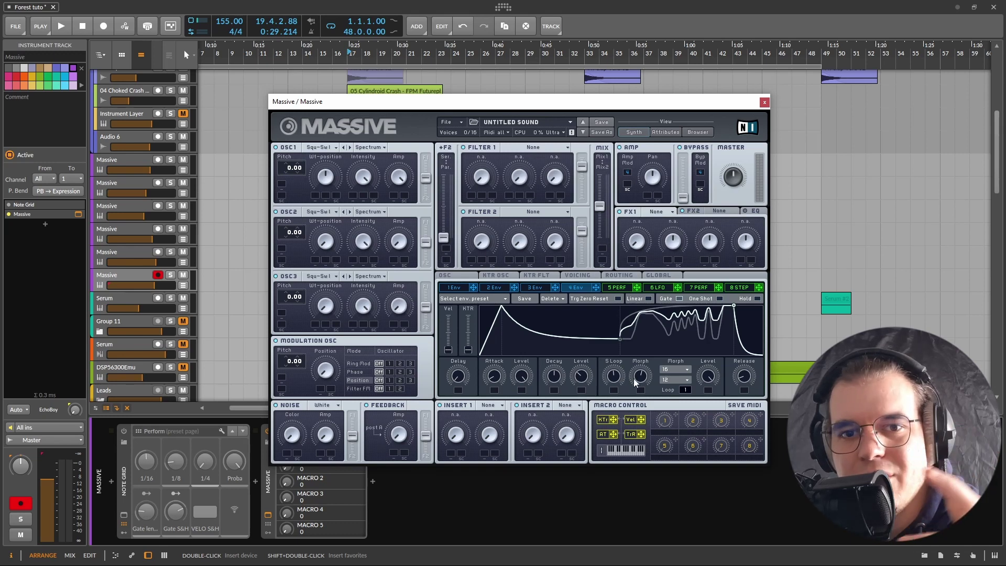
left_click_drag(642, 374, 631, 426)
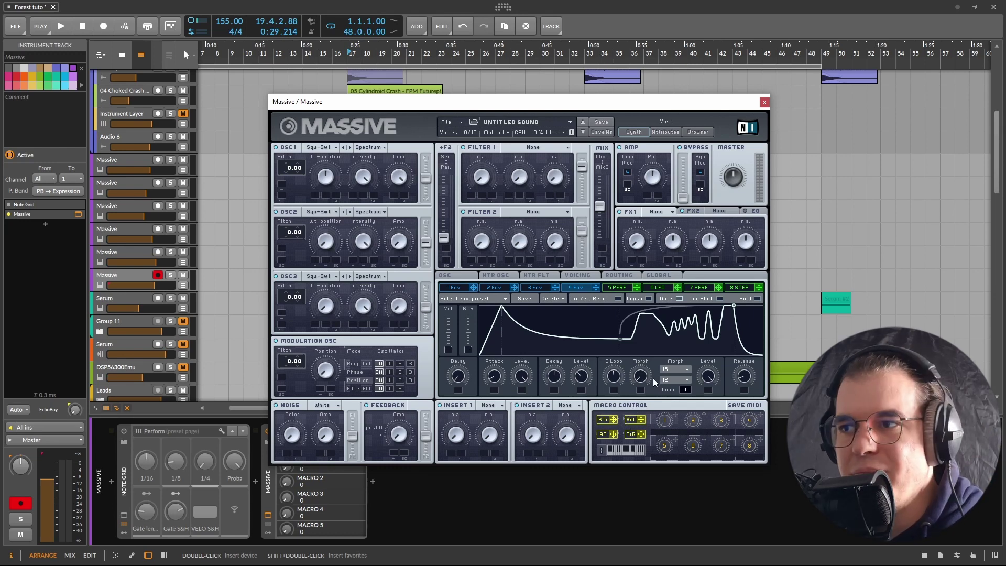
Set envelope 4's Morph knob partway between the two loop morph curves.
left_click_drag(646, 376, 647, 369)
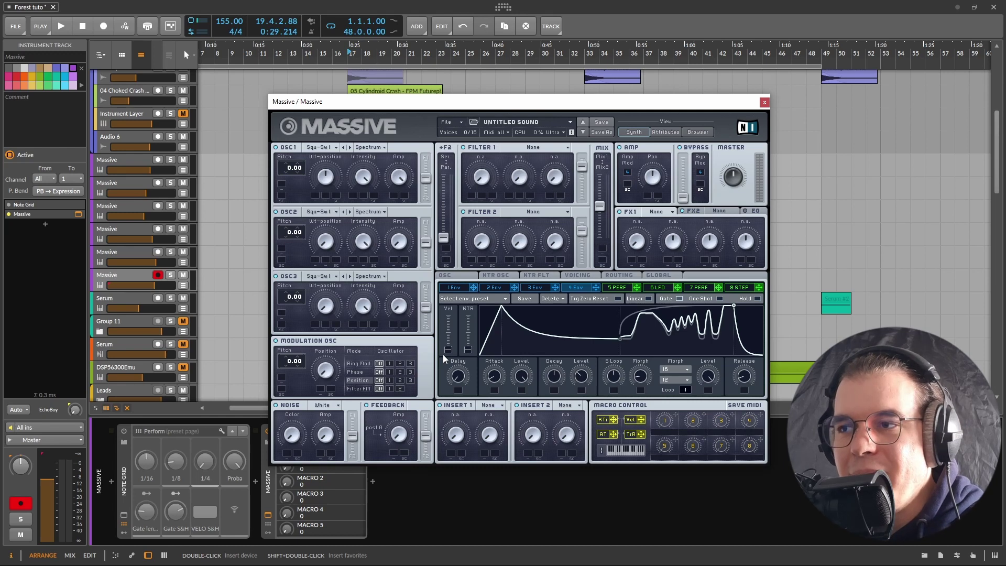
left_click_drag(645, 379, 642, 395)
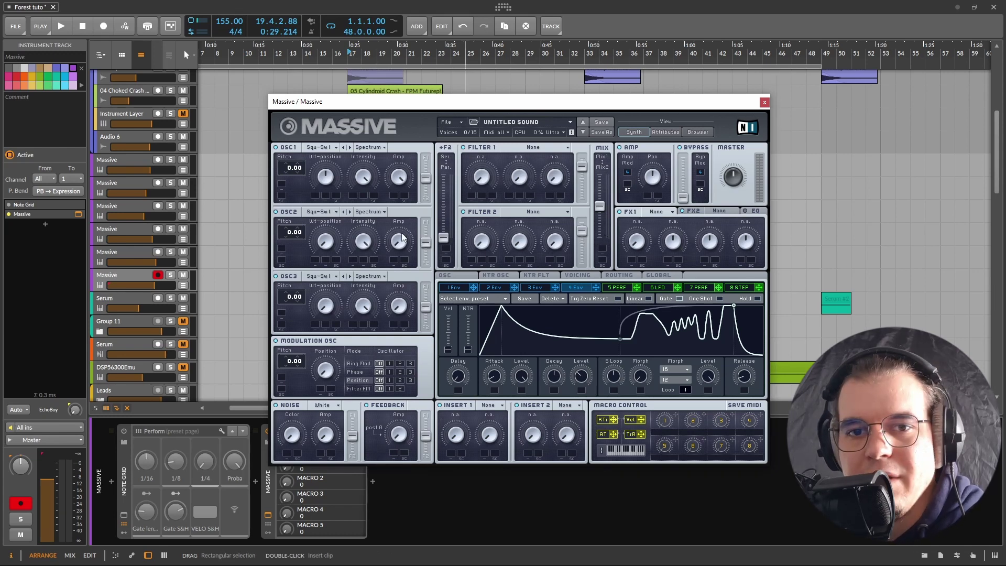
Shift the filter Mix toward Filter 1, make it Bandpass, and lower its Cutoff.
left_click_drag(598, 207, 529, 216)
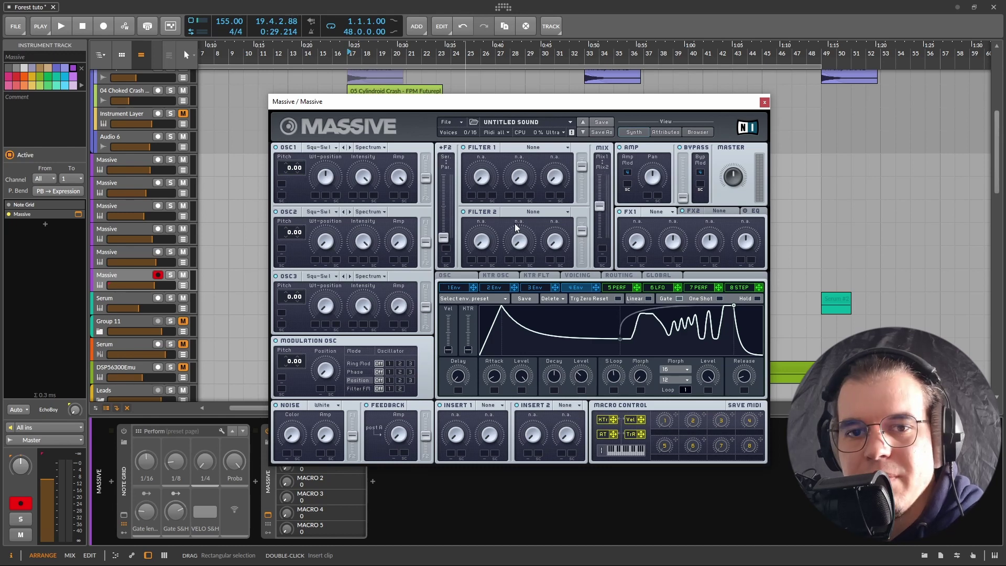
left_click(543, 147)
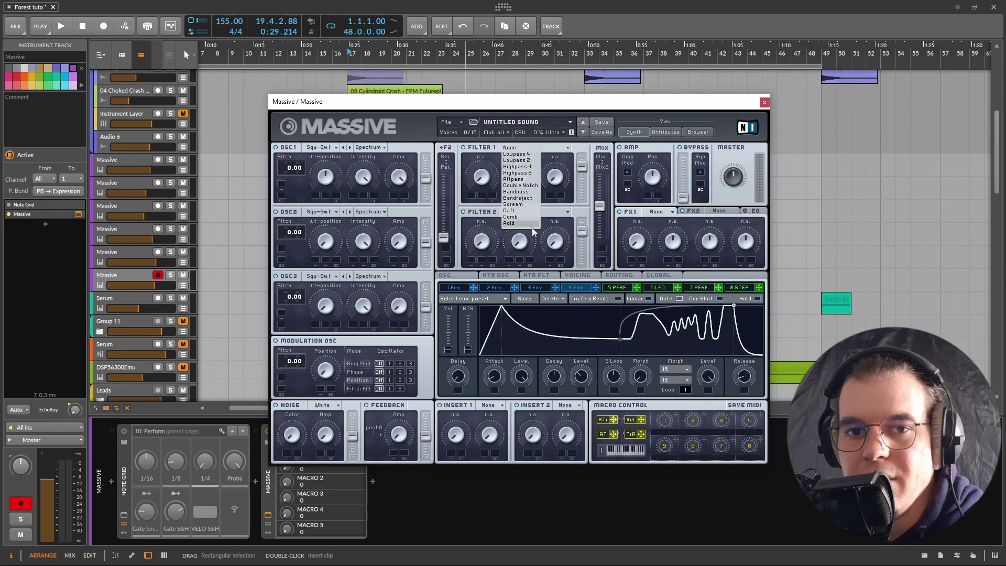
left_click(529, 193)
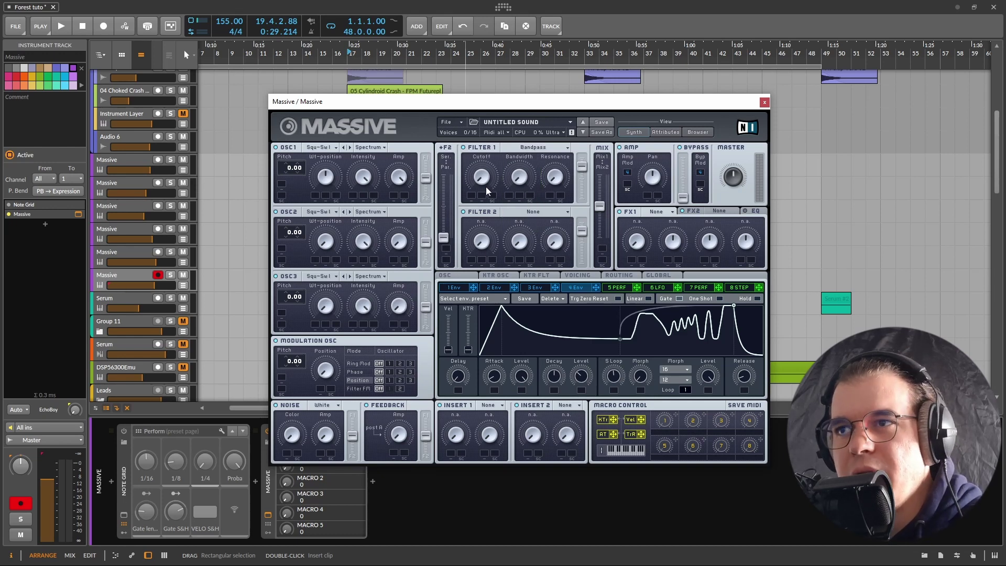
left_click_drag(486, 184, 539, 151)
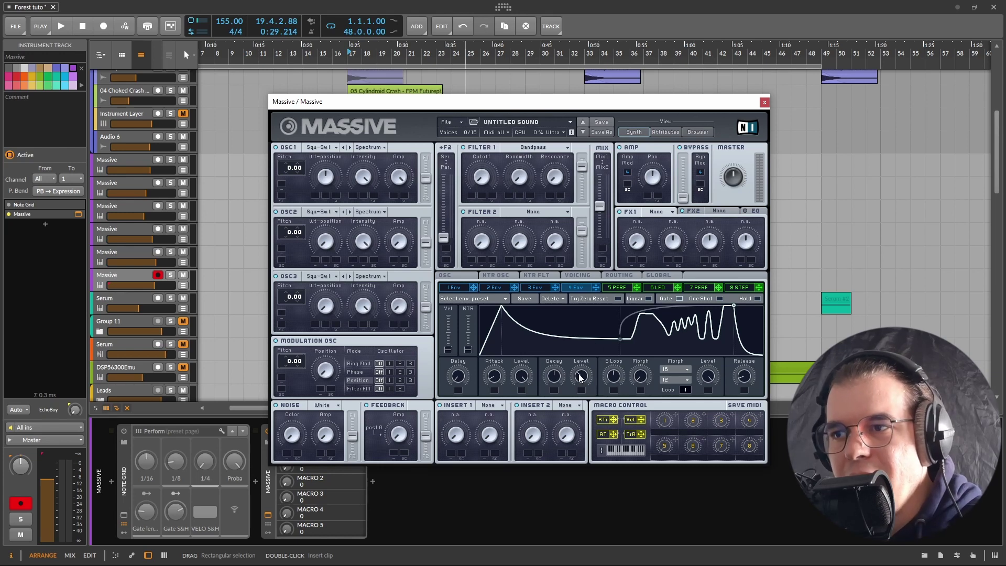
Raise envelope 4's Decay Level to full, set Loop Off, and readjust Filter 1's Cutoff.
left_click_drag(579, 377, 577, 288)
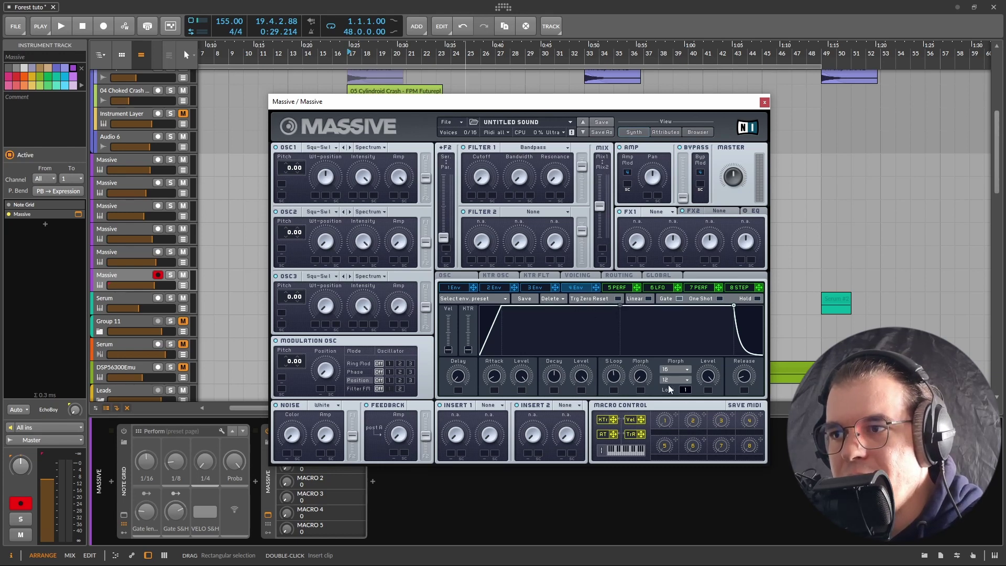
left_click_drag(684, 389, 684, 396)
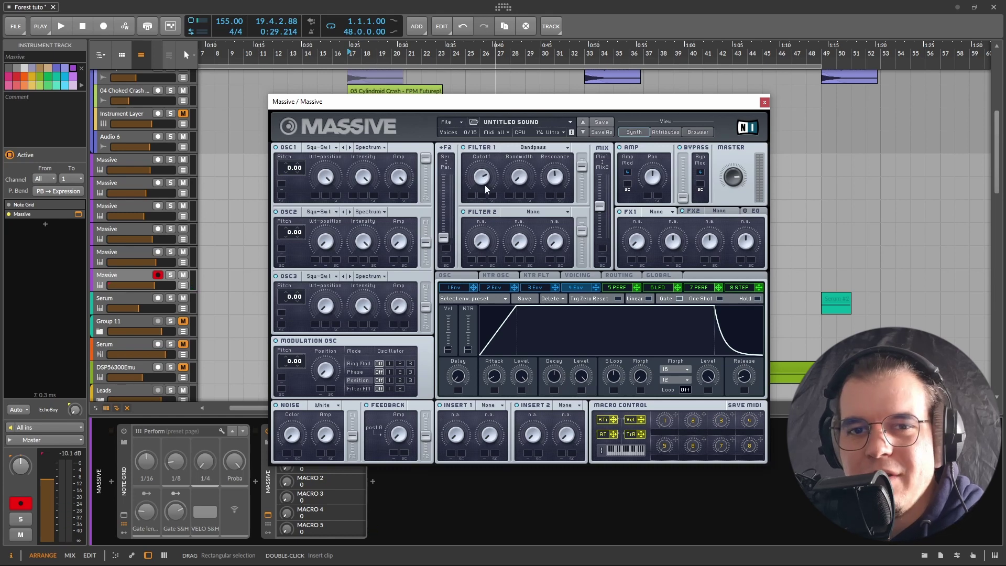
left_click_drag(476, 187, 488, 163)
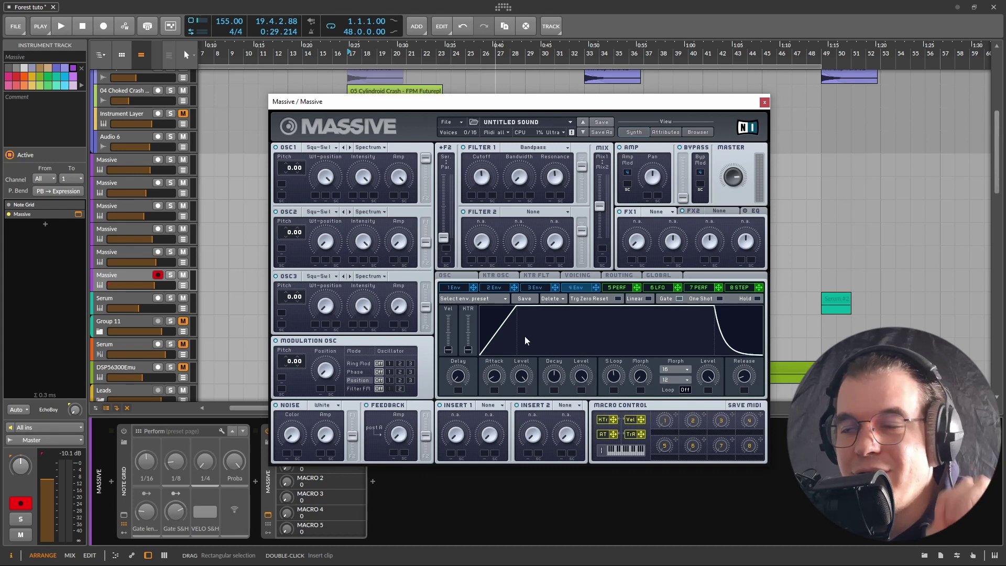
Make slot 5 a triangle LFO with full XFade and route it to OSC1 Pitch at 24.
left_click(616, 289)
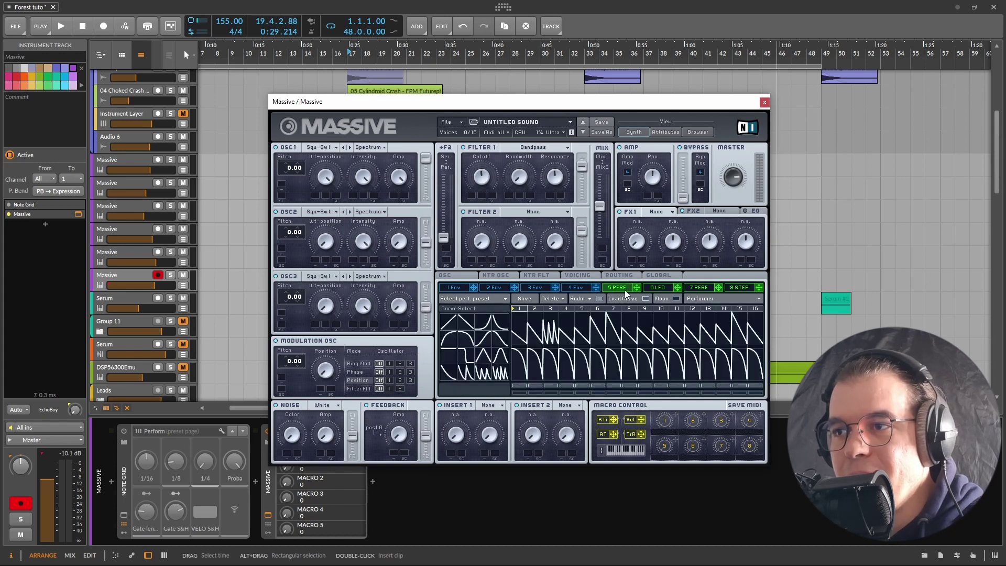
left_click(734, 300)
left_click(695, 299)
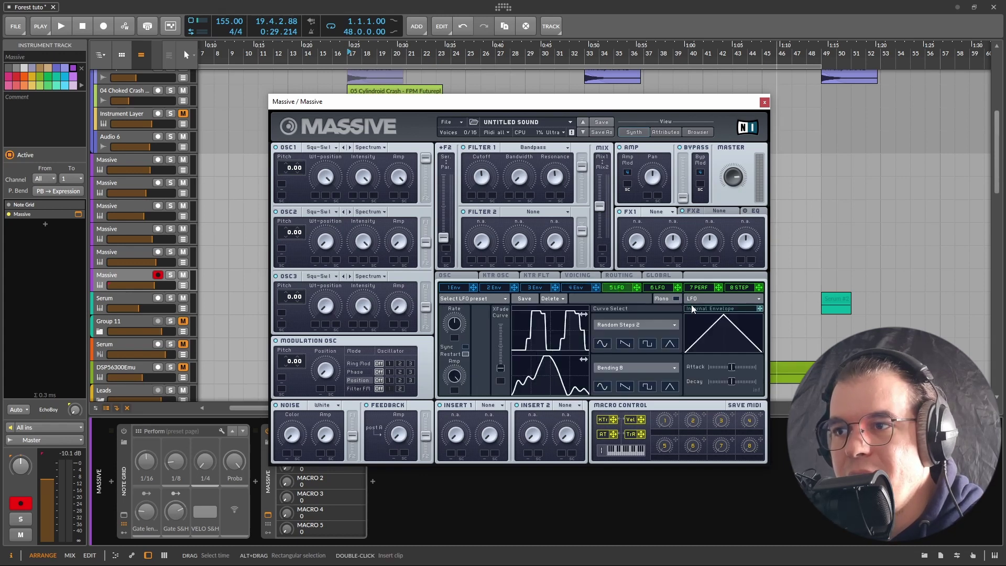
left_click(669, 343)
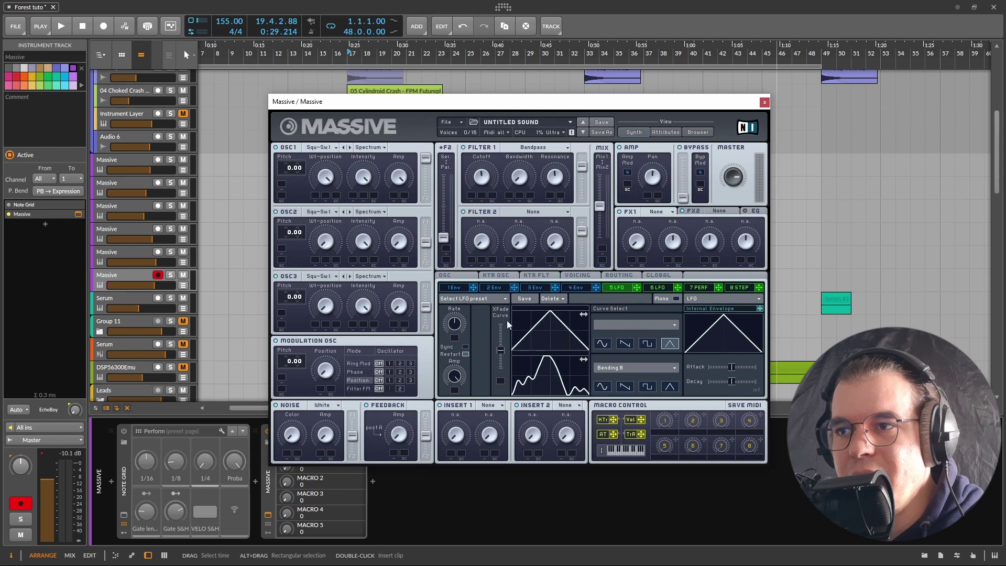
left_click_drag(500, 350, 500, 325)
left_click_drag(635, 288, 357, 160)
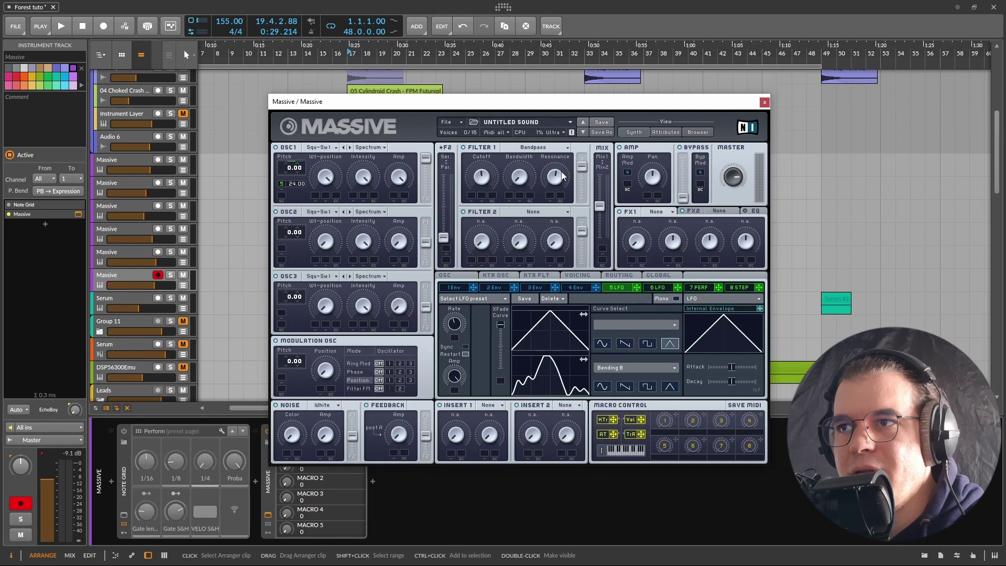
left_click(719, 212)
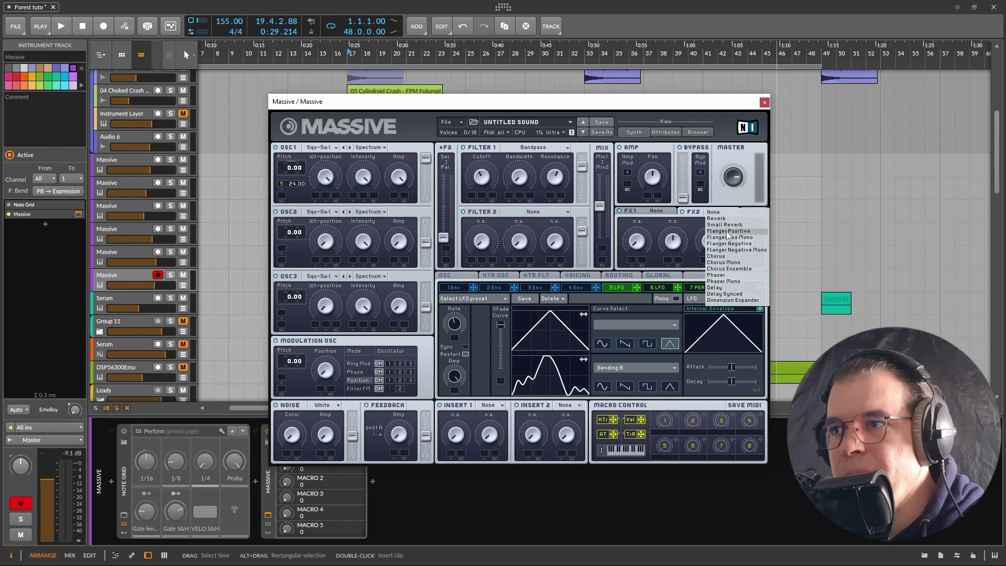
Try a Phaser on FX2 with a slightly higher Rate, then replace it with Delay Synced.
left_click(741, 276)
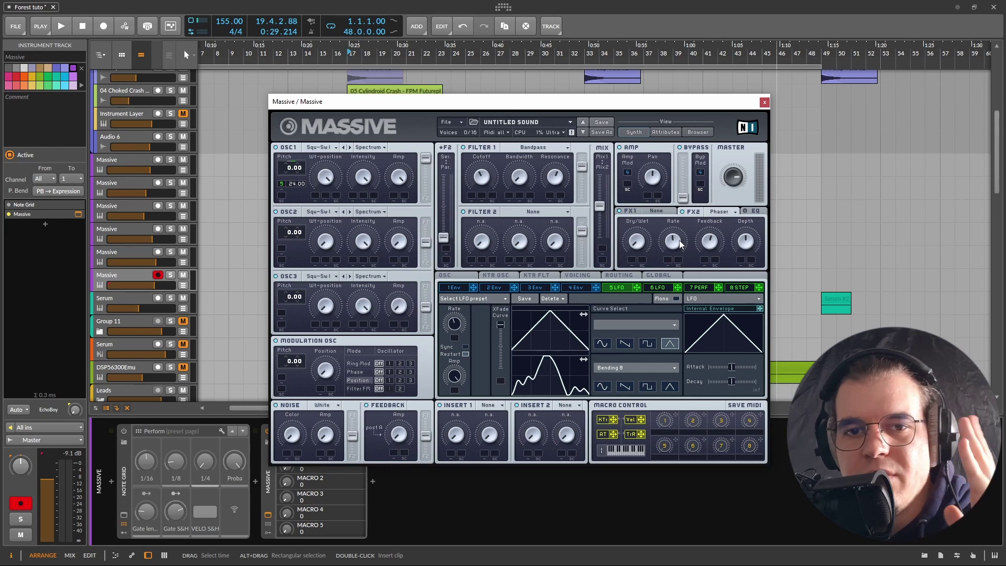
left_click_drag(671, 253, 670, 244)
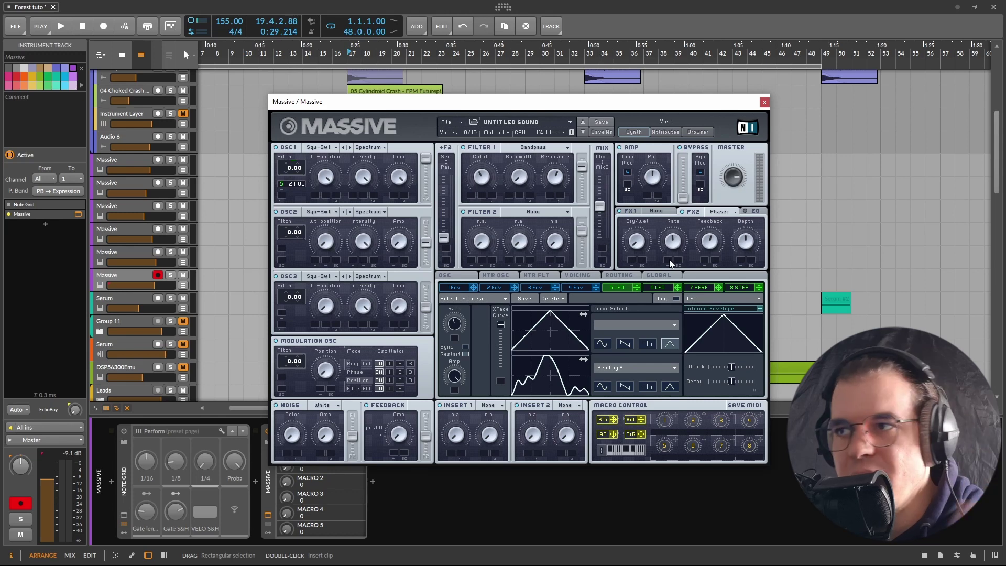
left_click(721, 212)
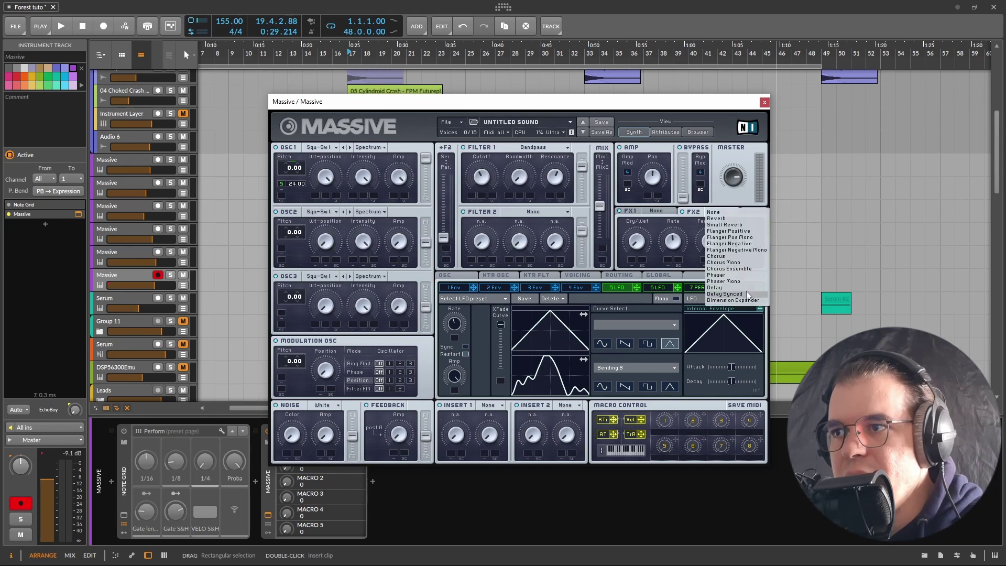
left_click(746, 294)
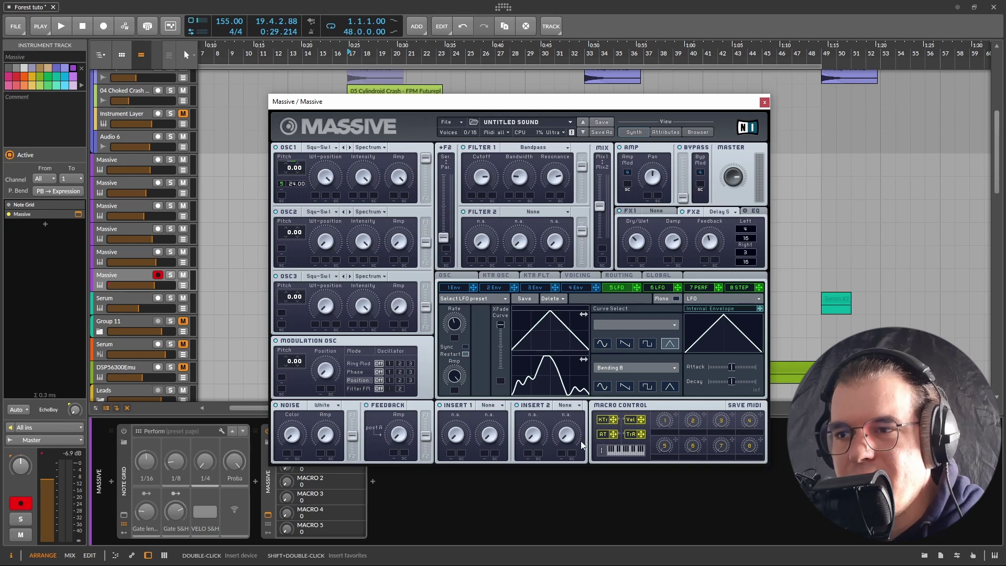
Put a Frequency Shifter effect on Insert 2.
left_click(578, 405)
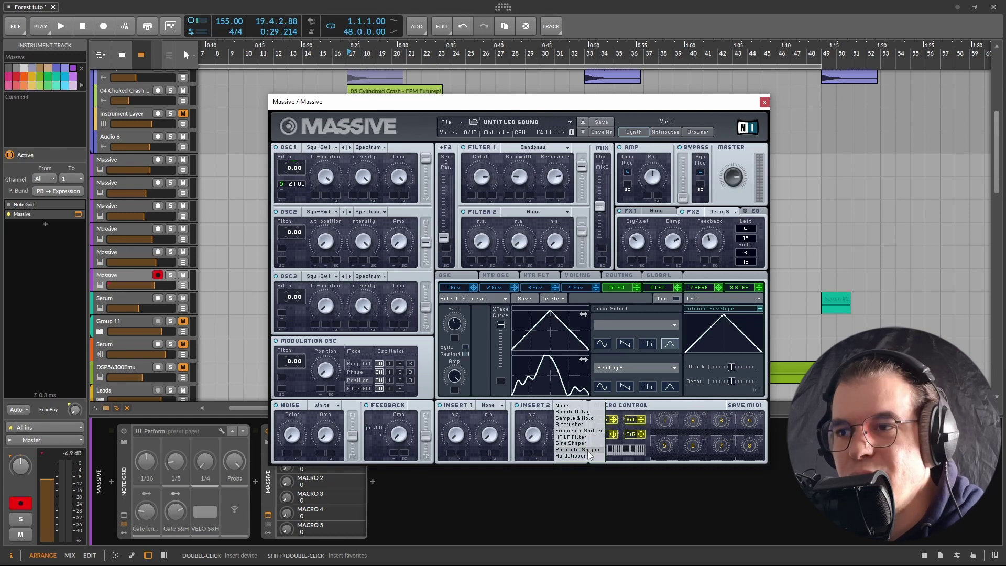
left_click(597, 431)
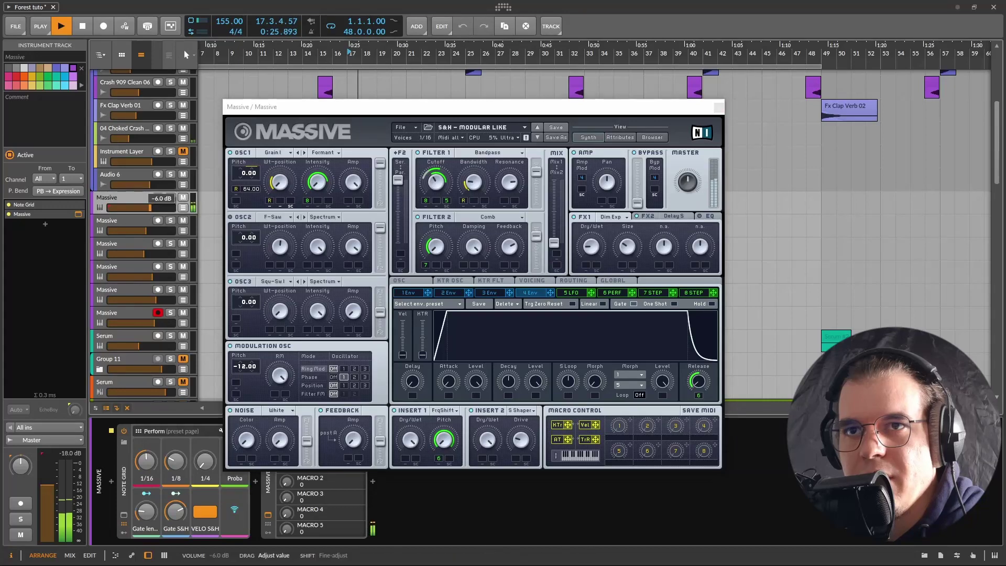
Raise the Massive track volume to -4.2 dB, stop playback, and solo the track.
left_click_drag(150, 208, 153, 207)
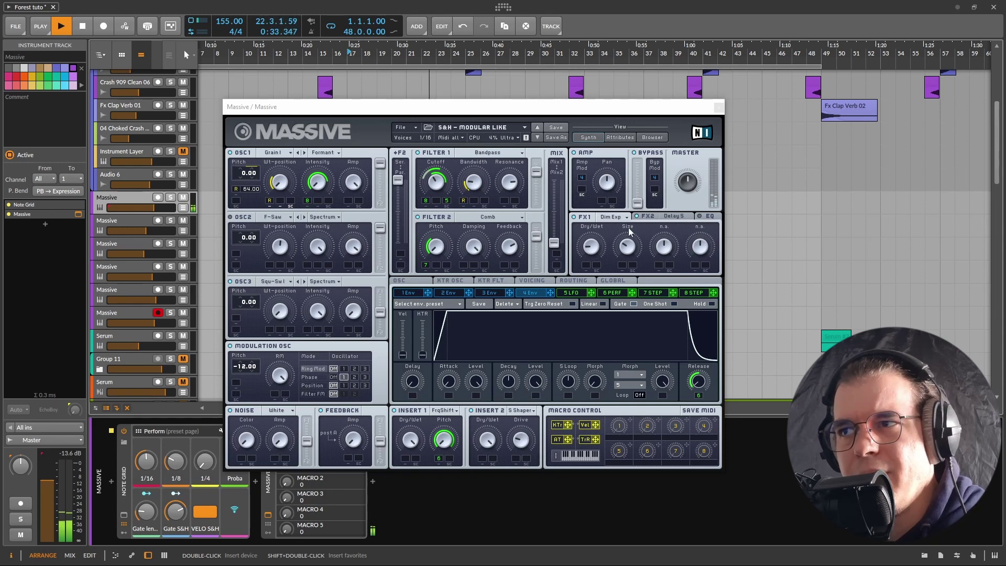
left_click(702, 181)
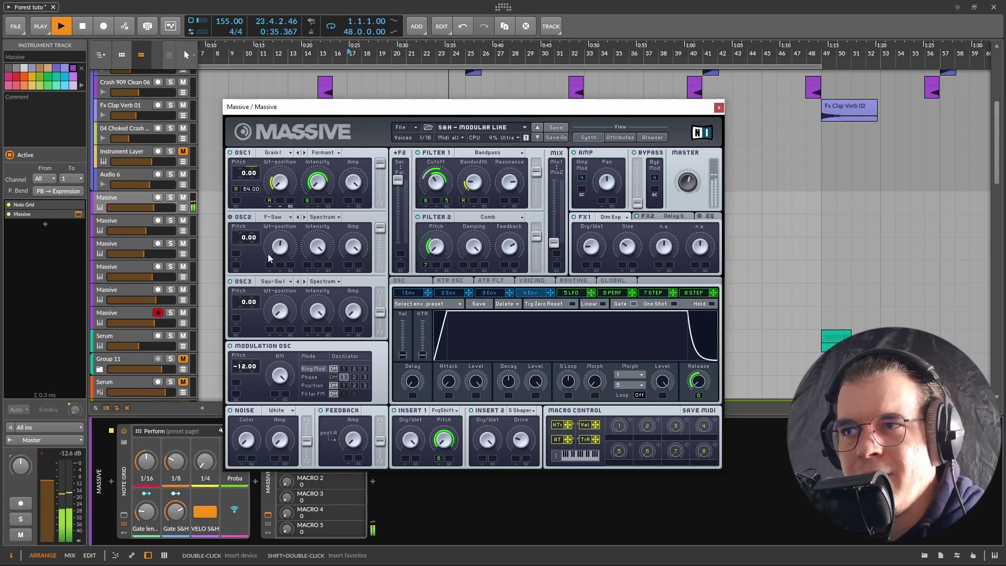
key("space")
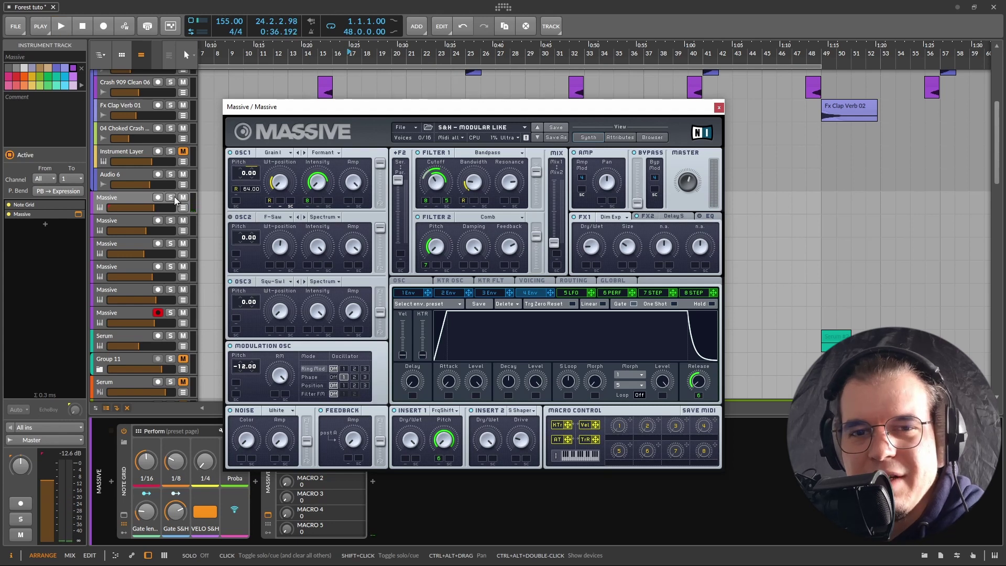
left_click(174, 197)
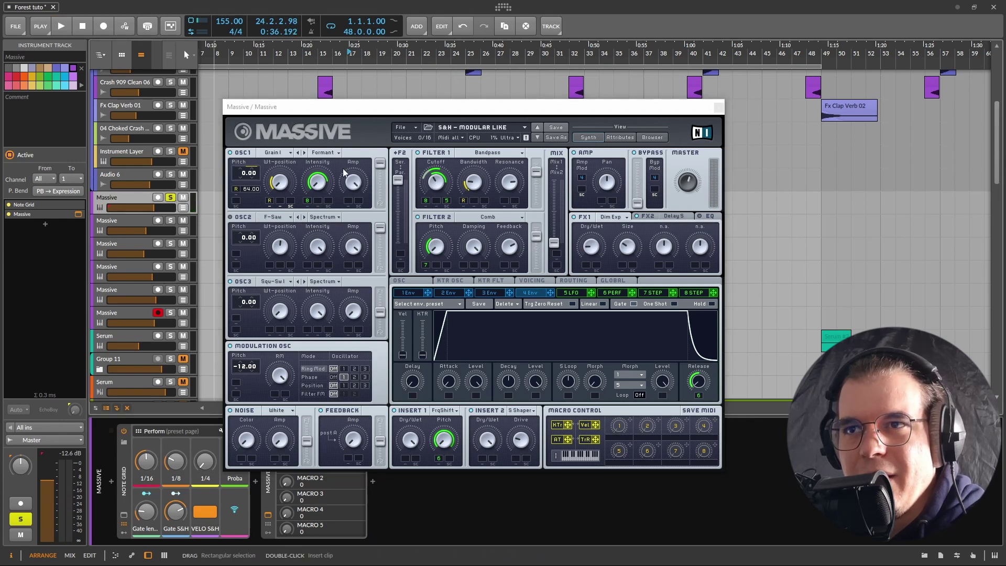
left_click(316, 160)
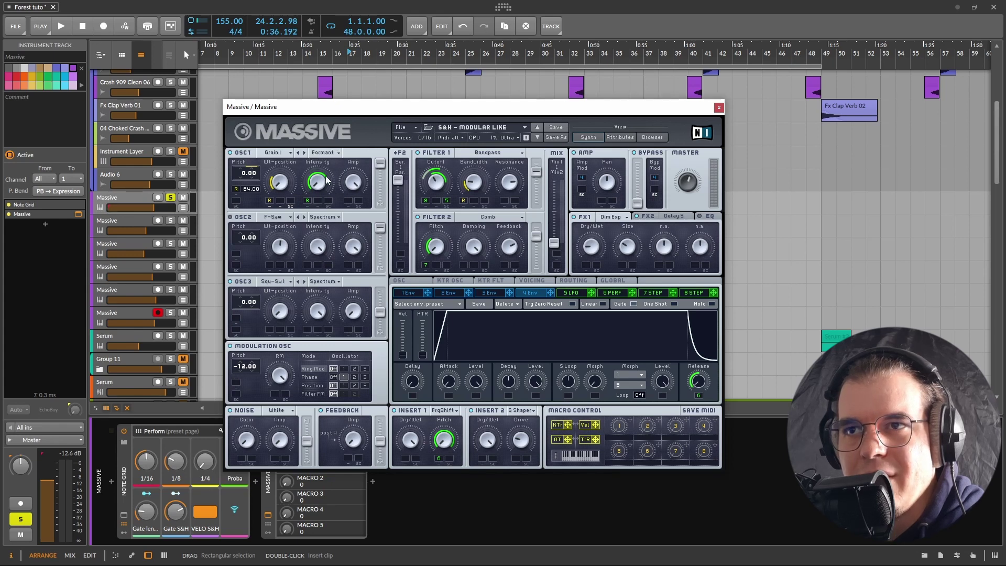
Switch OSC1 from Formant to Spectrum and audition the result.
left_click(328, 153)
left_click(329, 159)
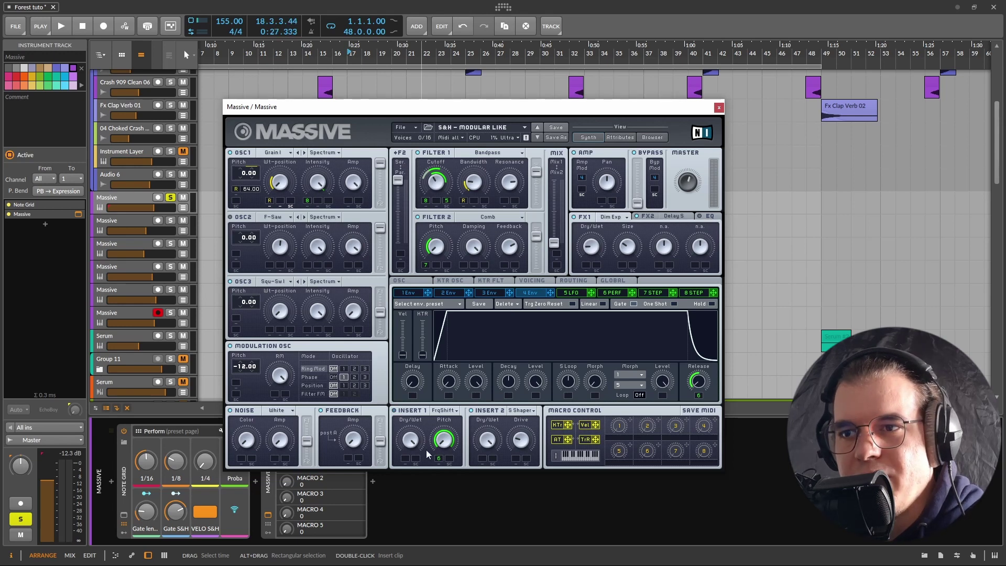
key("space")
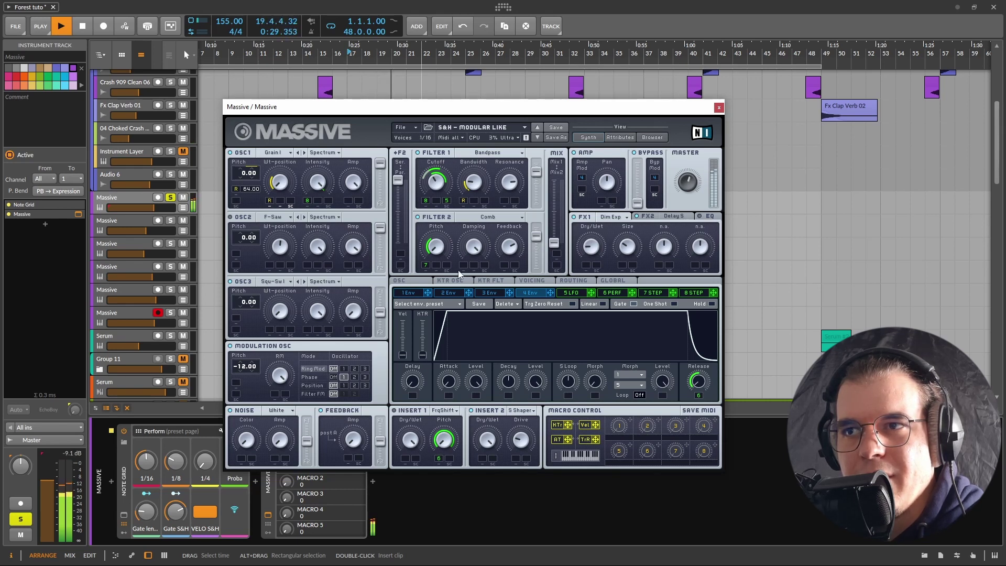
key("space")
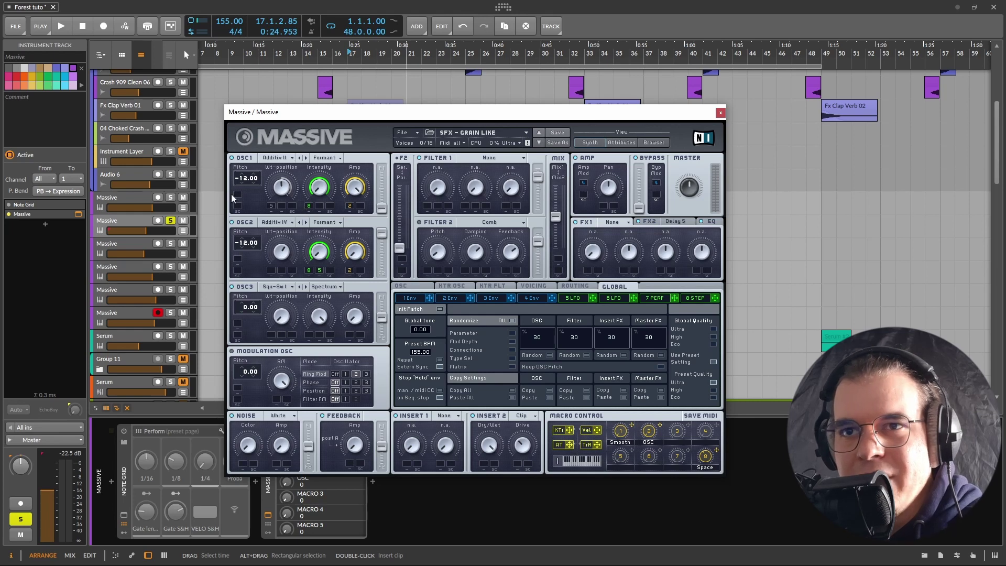
Briefly play the SFX - Grain Like preset, then stop.
left_click(142, 237)
key("space")
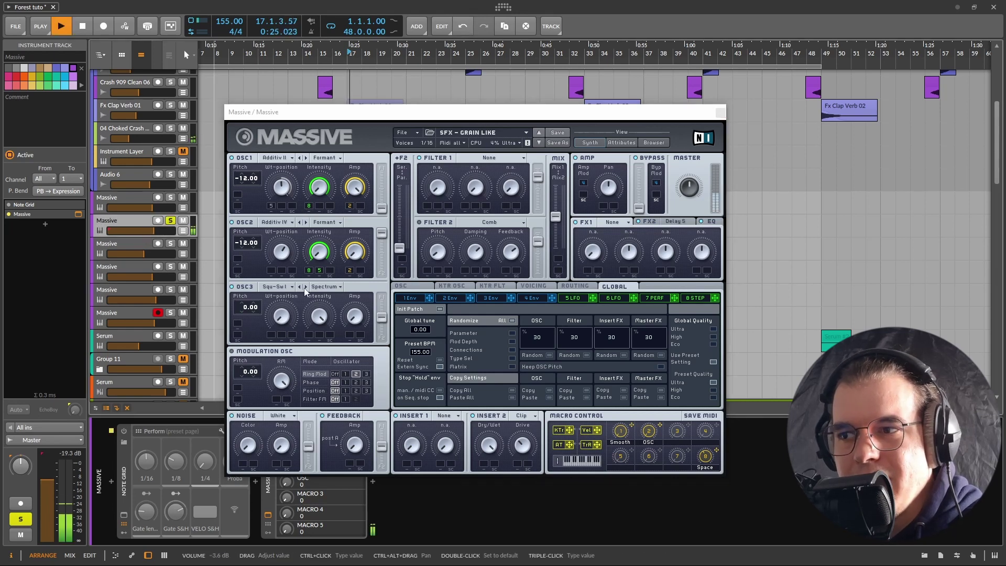
left_click(444, 279)
key("space")
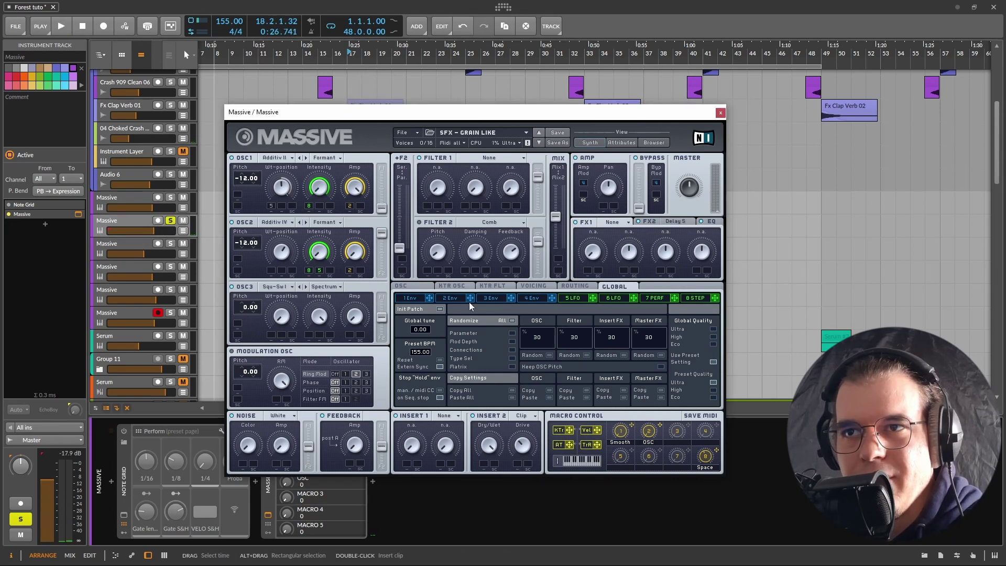
Switch OSC1 to Spectrum mode and audition it.
left_click(328, 157)
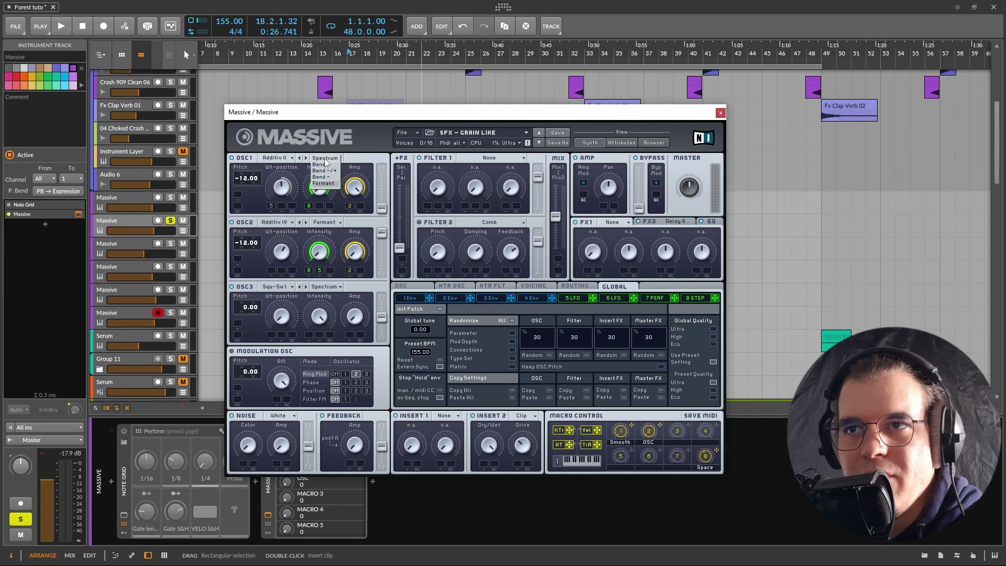
left_click(322, 161)
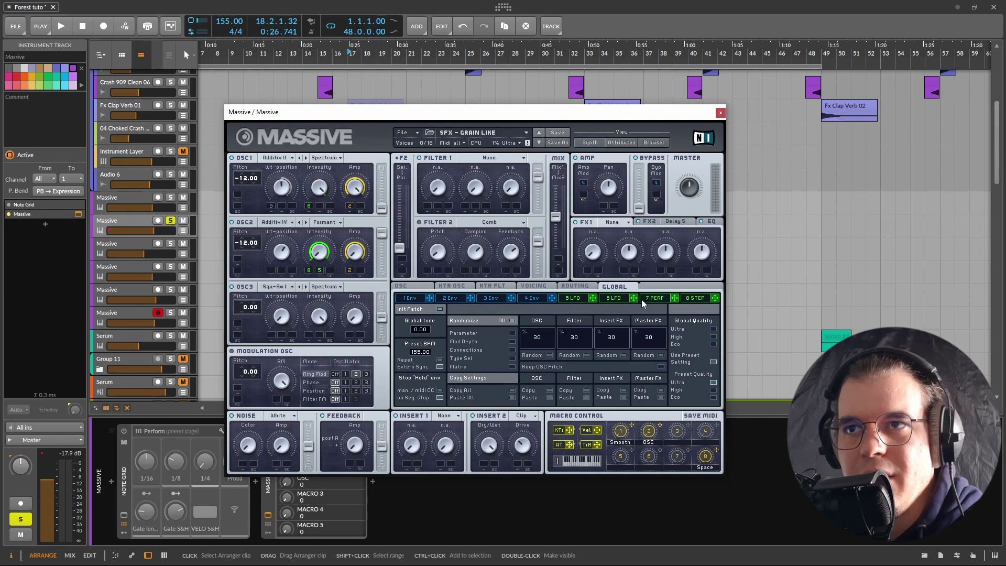
key("space")
key("space")
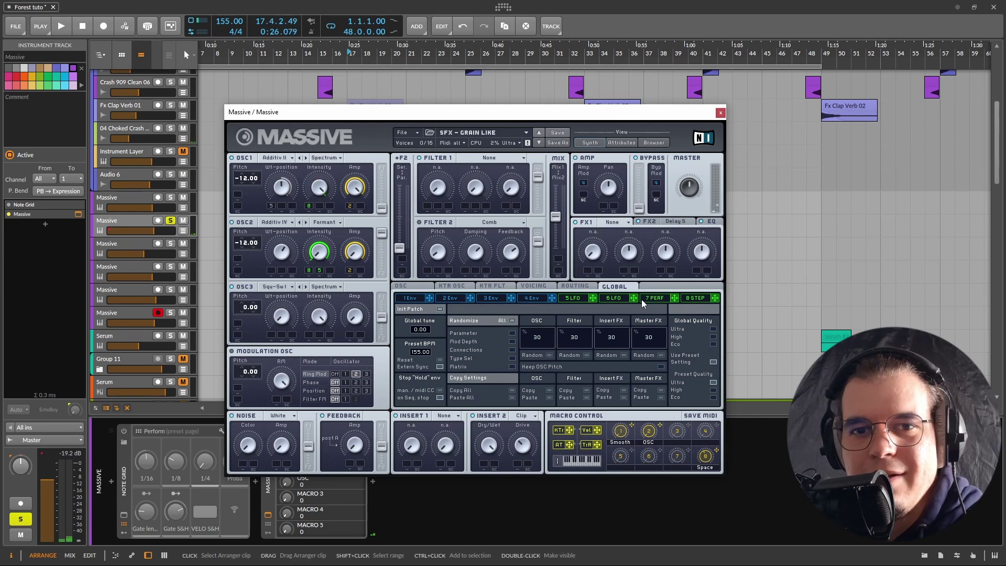
key("space")
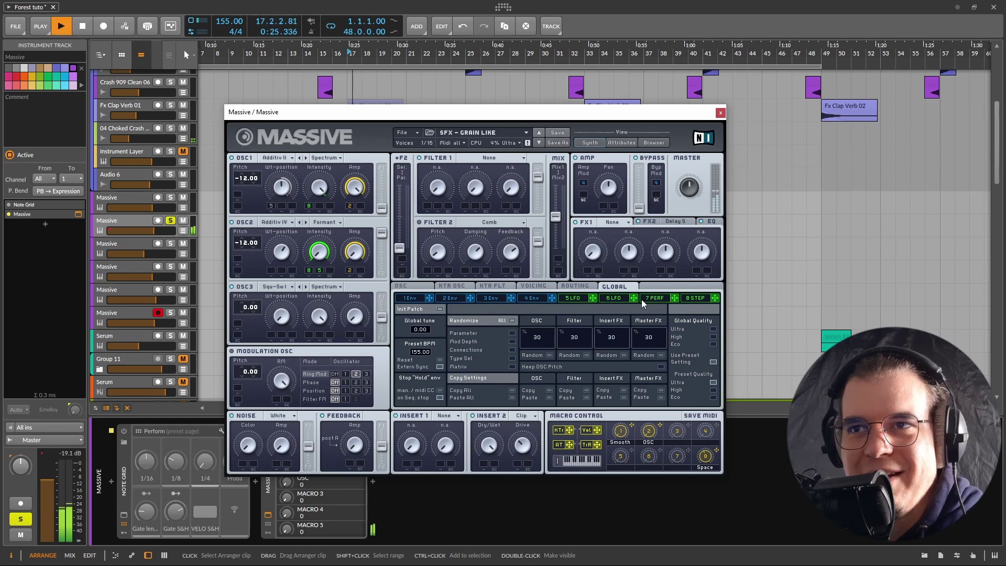
Set OSC1 back to Formant, audition it for comparison, and close the plugin window.
key("space")
left_click(325, 158)
left_click(325, 187)
key("space")
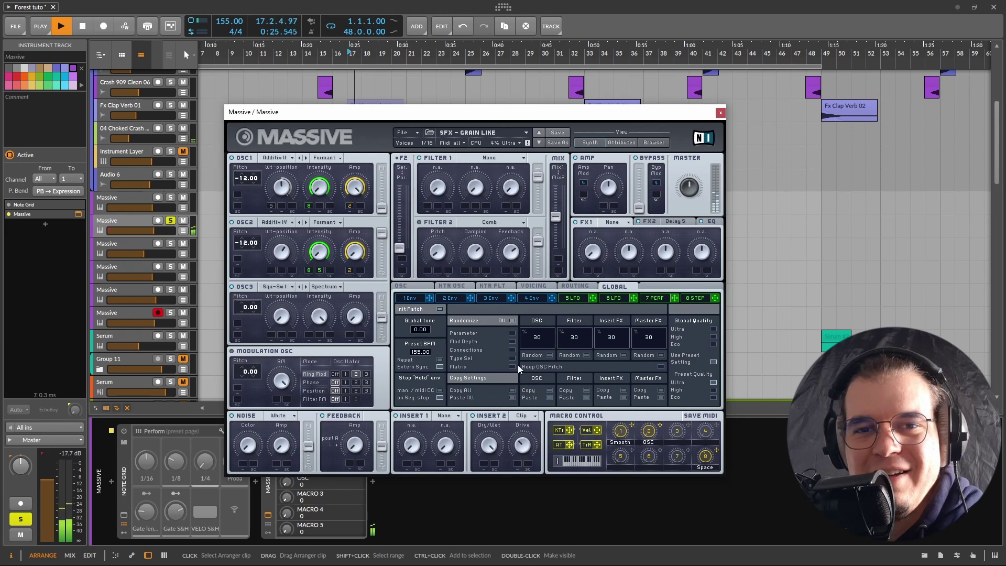
key("space")
key("space")
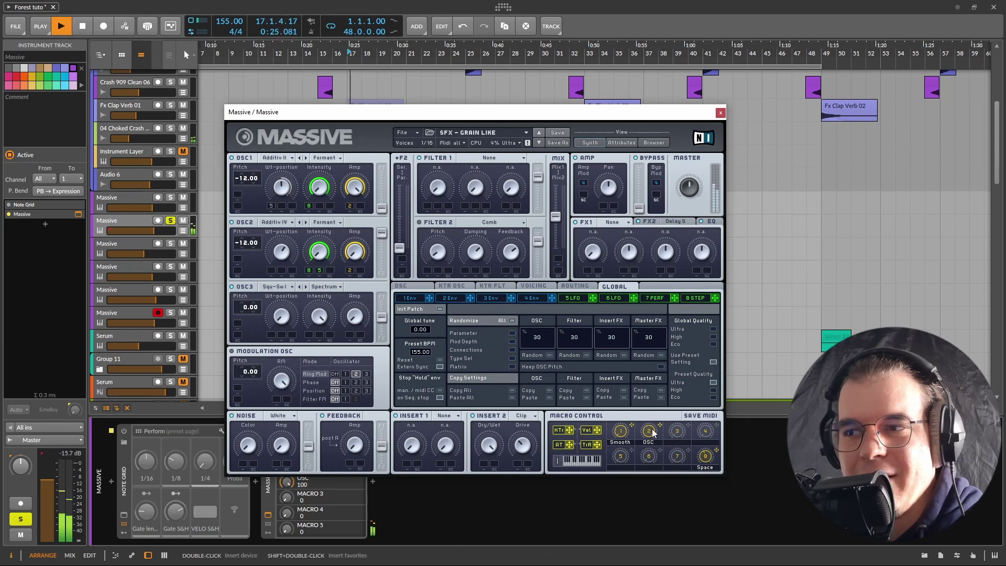
key("space")
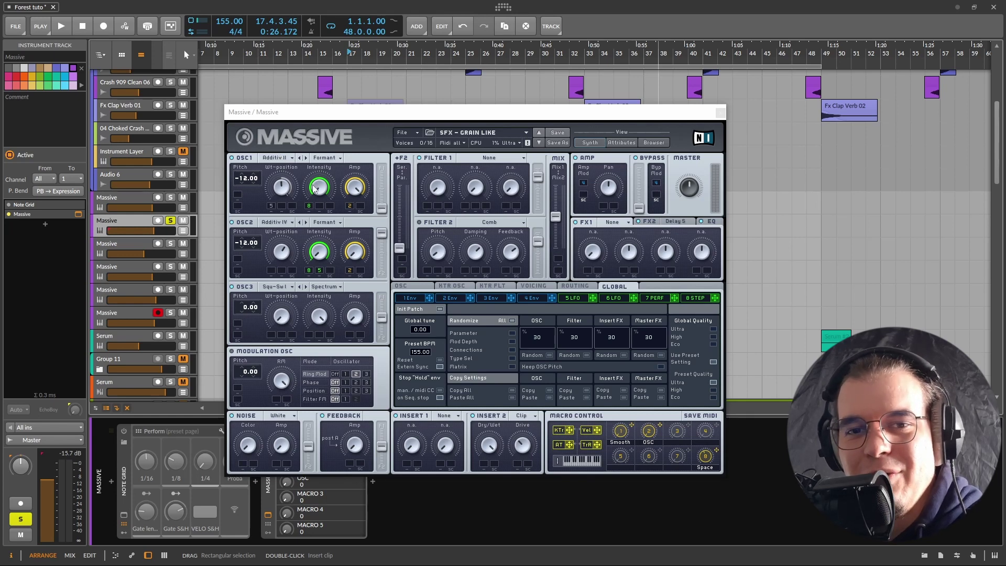
left_click(720, 112)
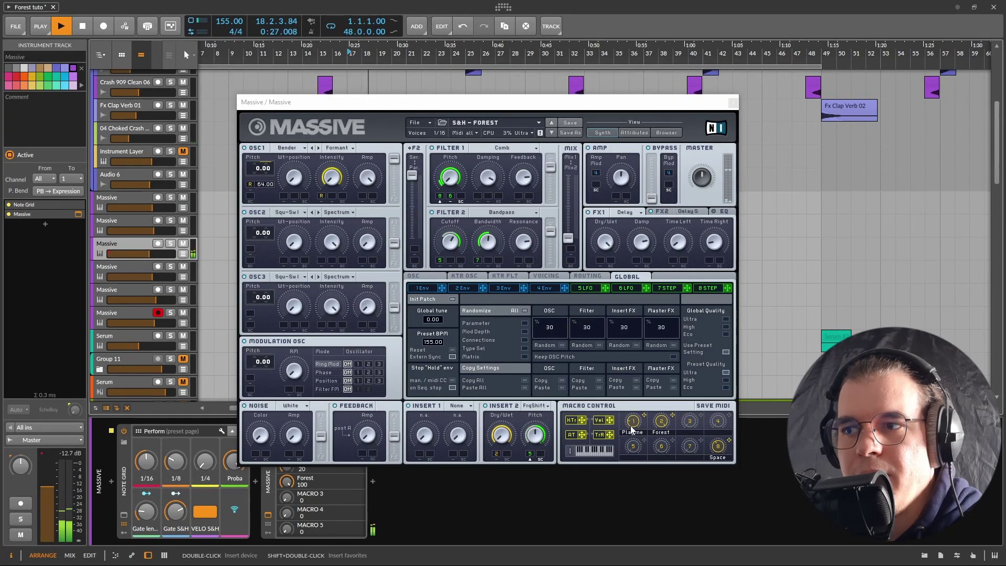
Turn the S&H - Forest Play me macro up to 100 while playing, then stop.
left_click(633, 421)
left_click_drag(641, 417, 674, 342)
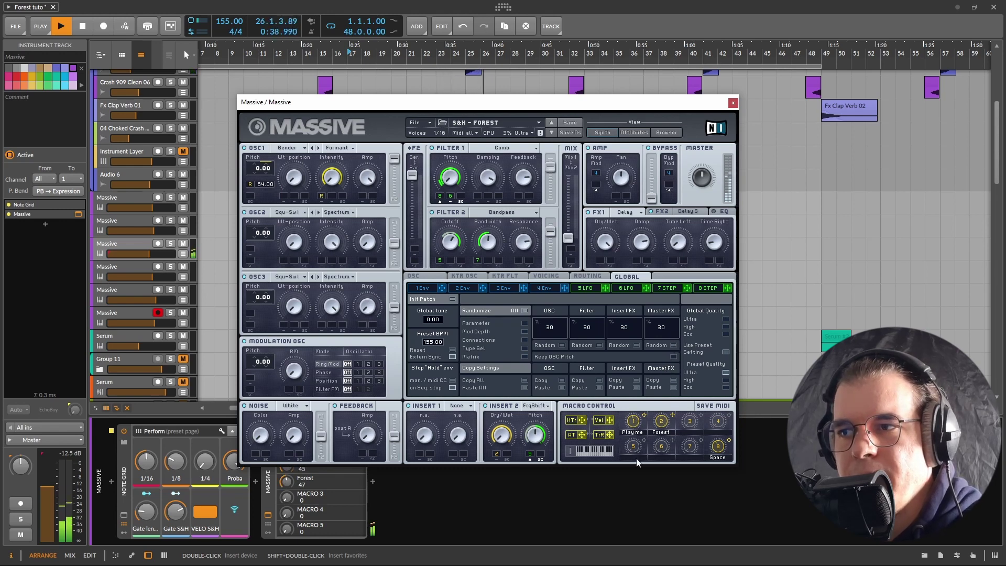
key("space")
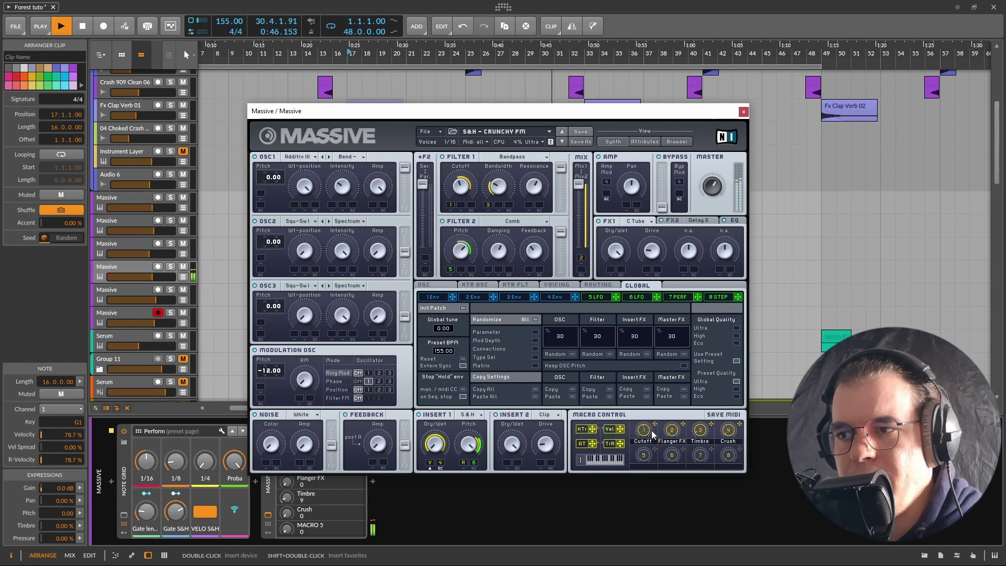
Unmute the clip on the third Massive track and open that track's Massive window.
key("space")
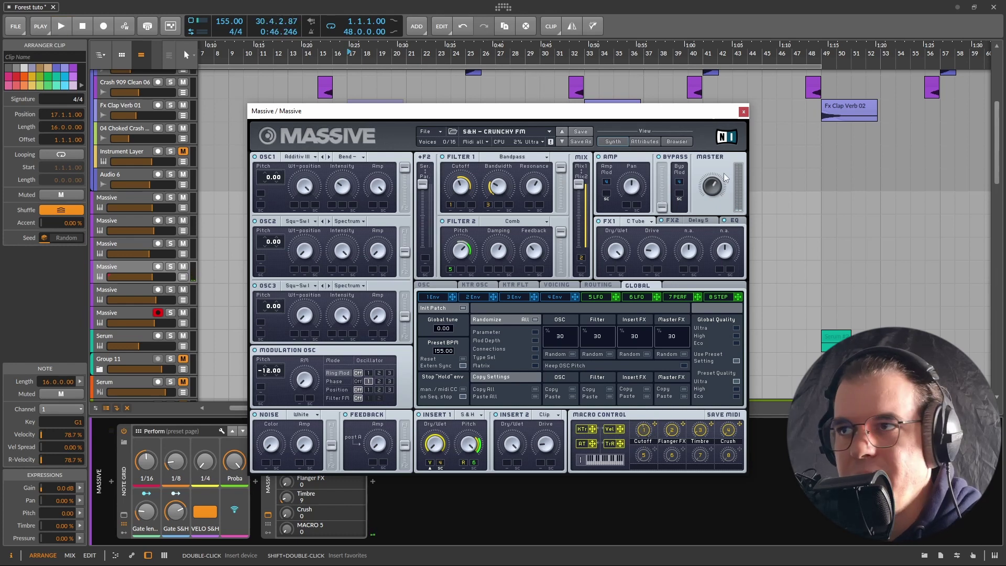
left_click(743, 111)
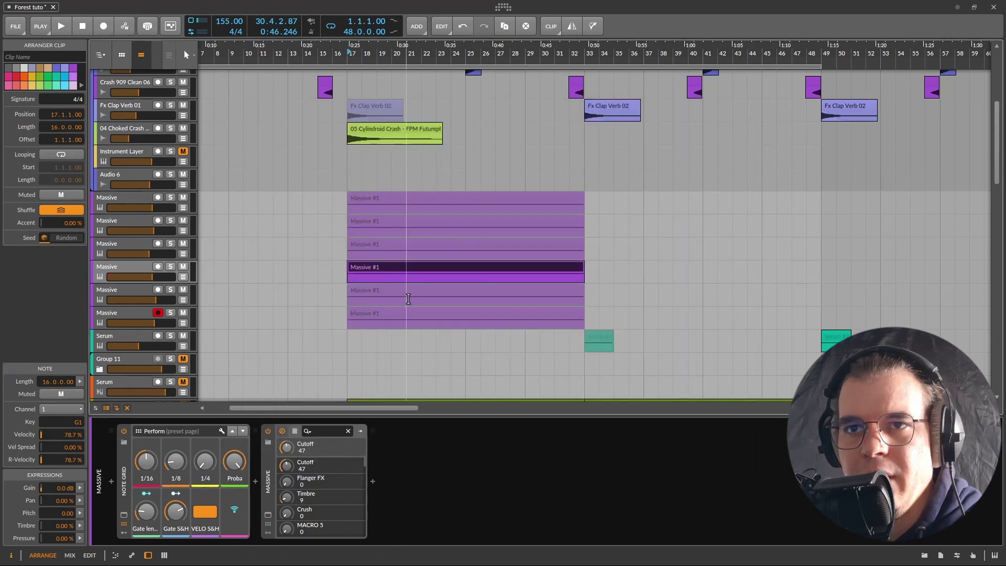
left_click(383, 247)
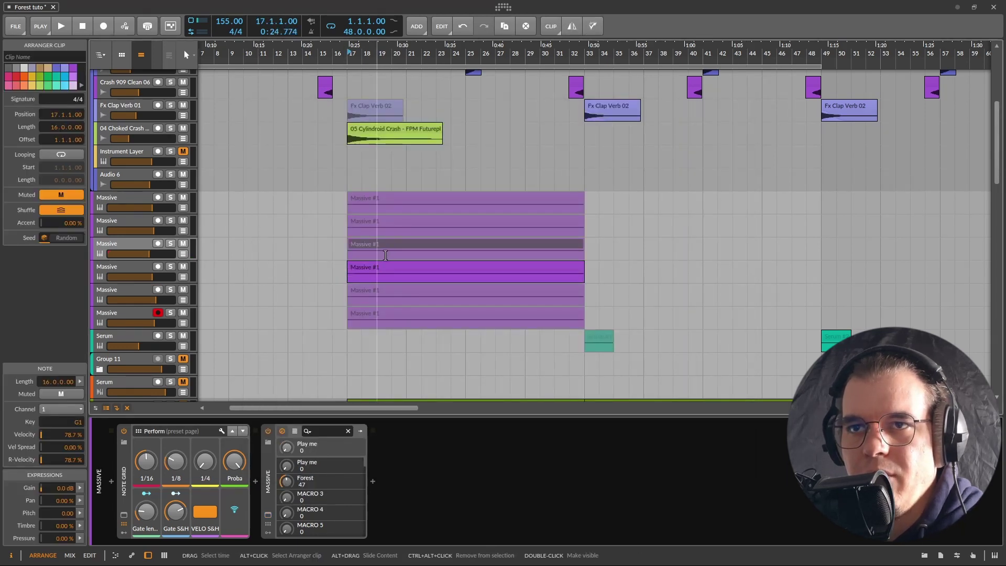
key("shift+m")
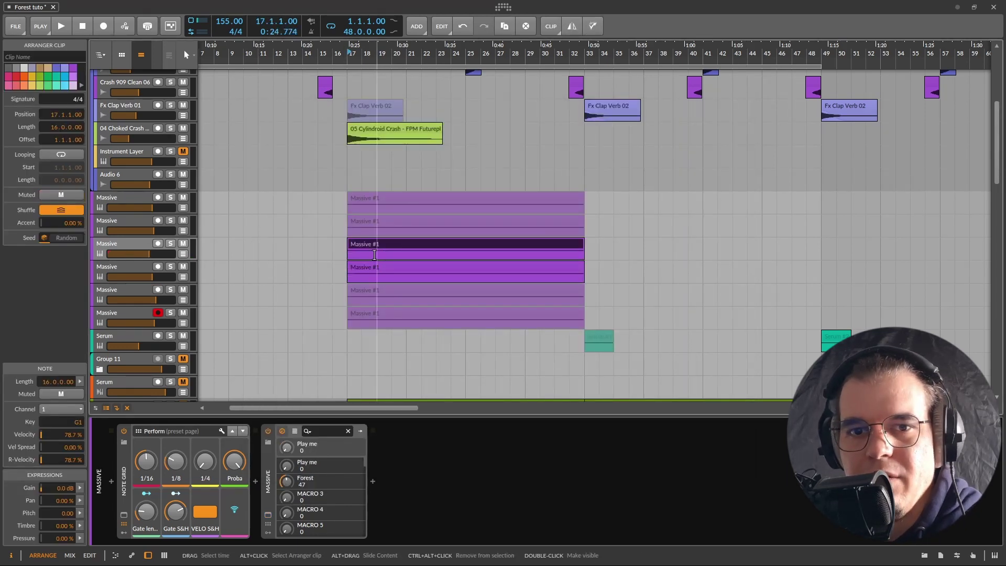
left_click(267, 515)
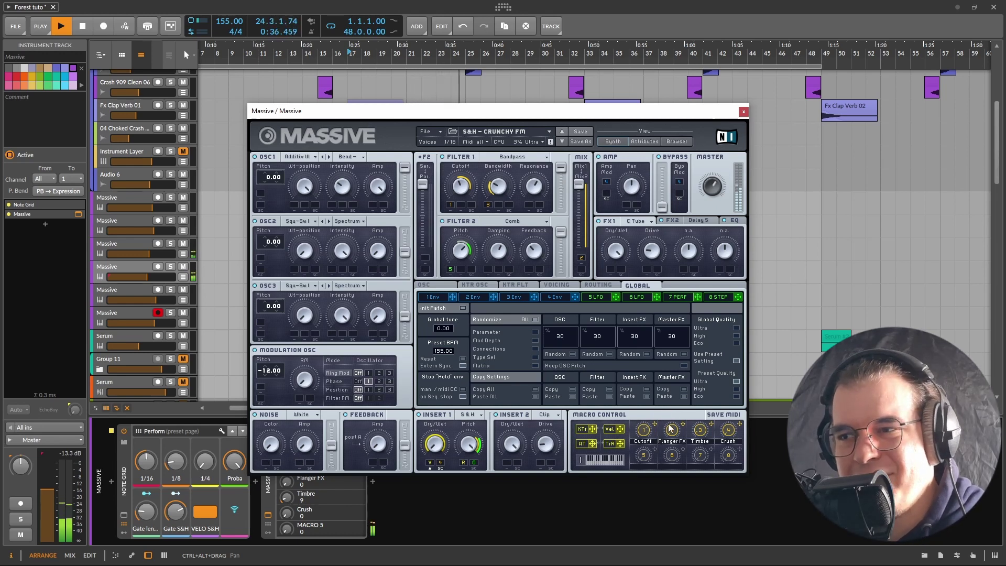
key("space")
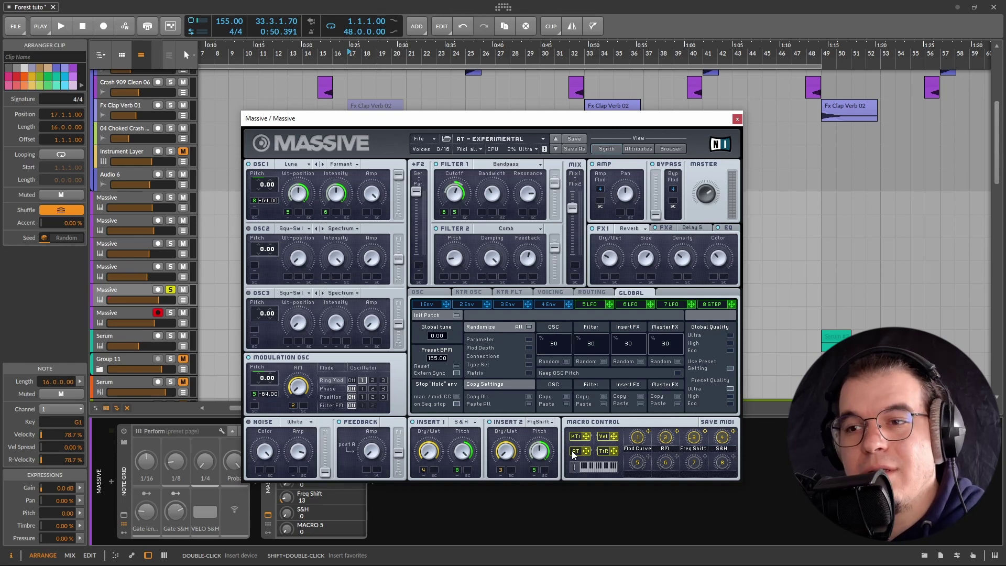
Raise the AT - Experimental Macro 2 (RM) knob from 0 during playback, then stop.
key("space")
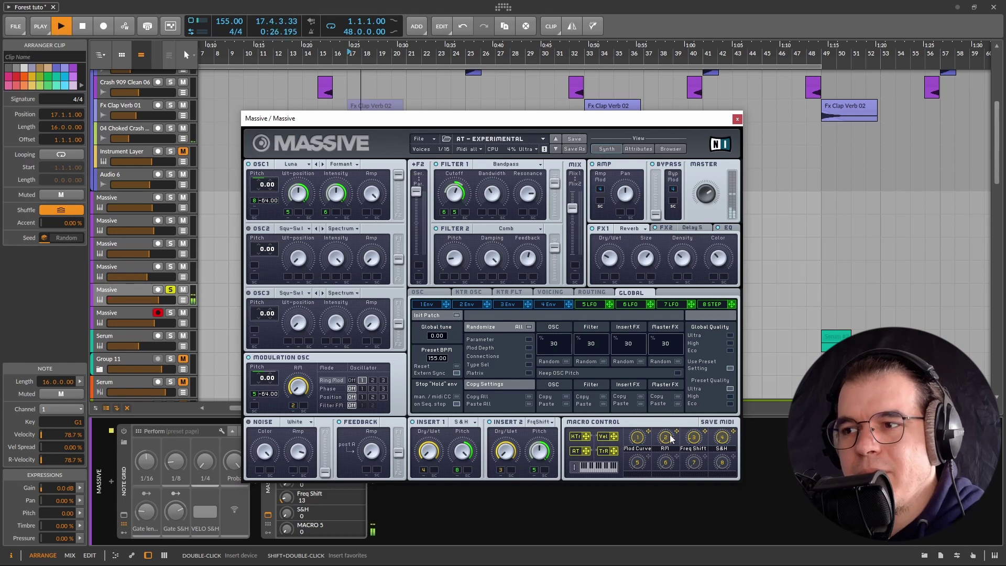
left_click_drag(672, 440, 689, 409)
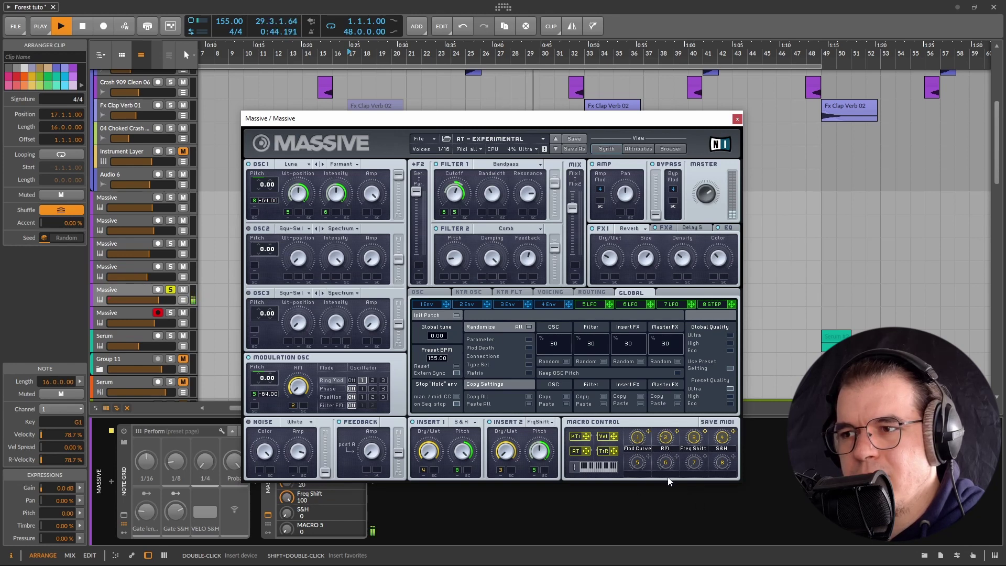
key("space")
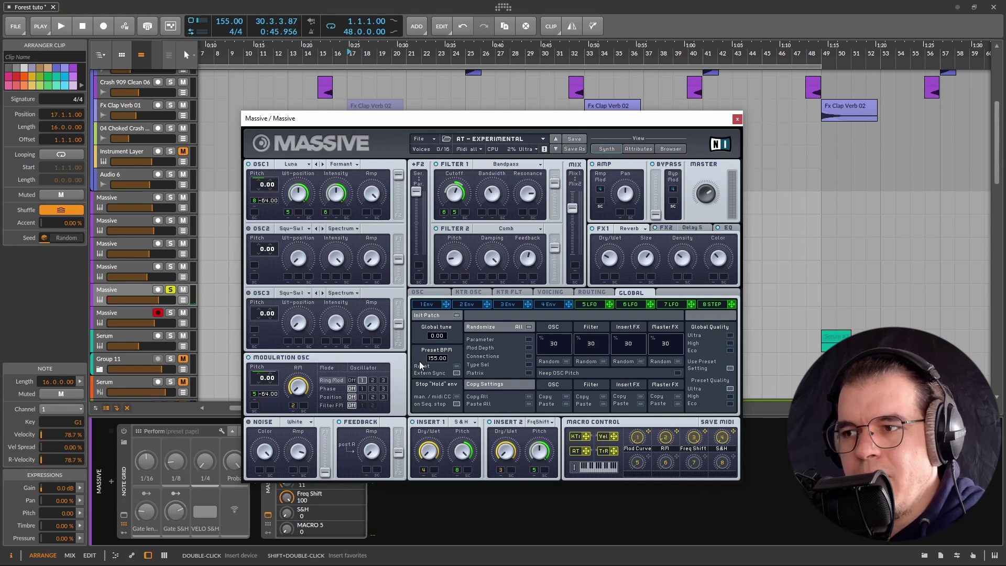